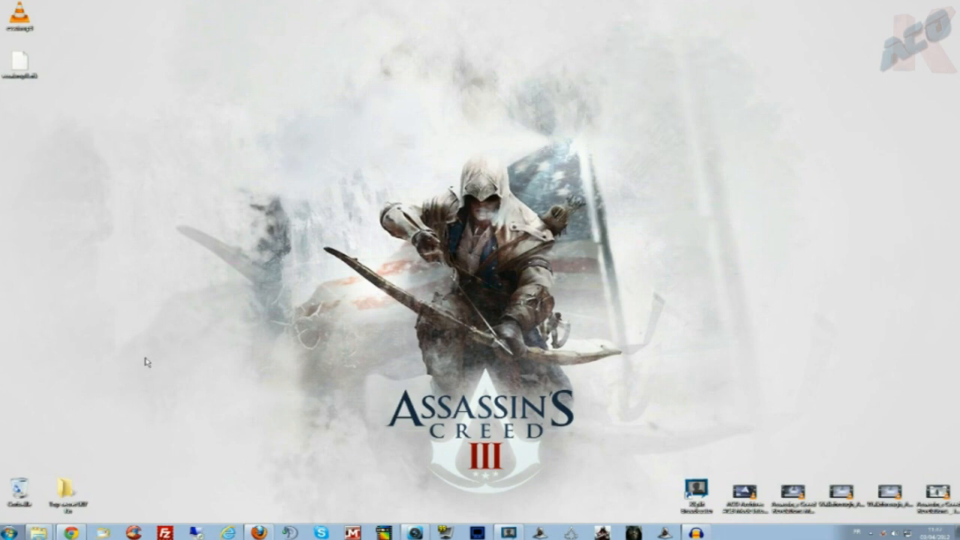
Switch to the browser and open the Inscription Live page of the Assassin's Creed Origins site from its home page
{"action": "left_click", "coordinate": [81, 529]}
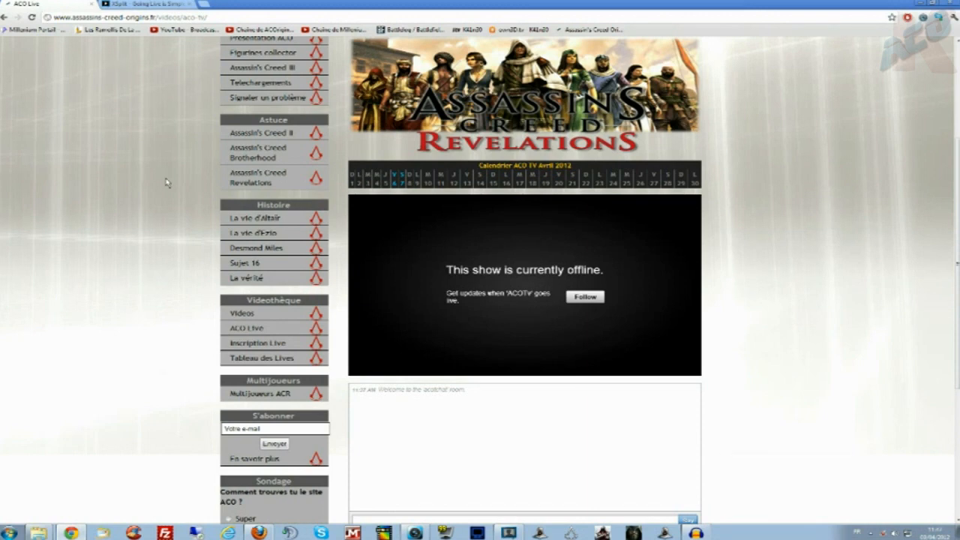
{"action": "scroll", "coordinate": [173, 247], "scroll_direction": "up", "scroll_amount": 3}
{"action": "left_click", "coordinate": [224, 142]}
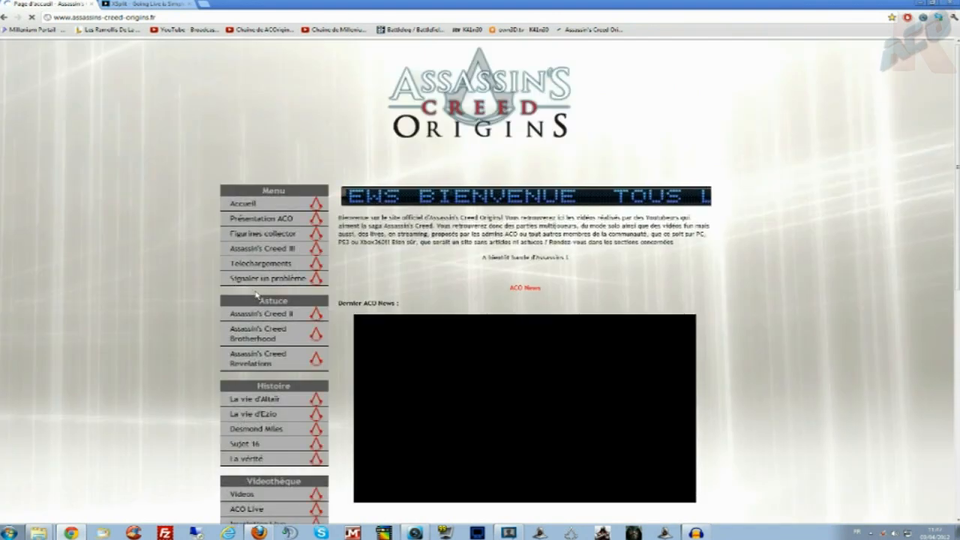
{"action": "scroll", "coordinate": [255, 295], "scroll_direction": "down", "scroll_amount": 3}
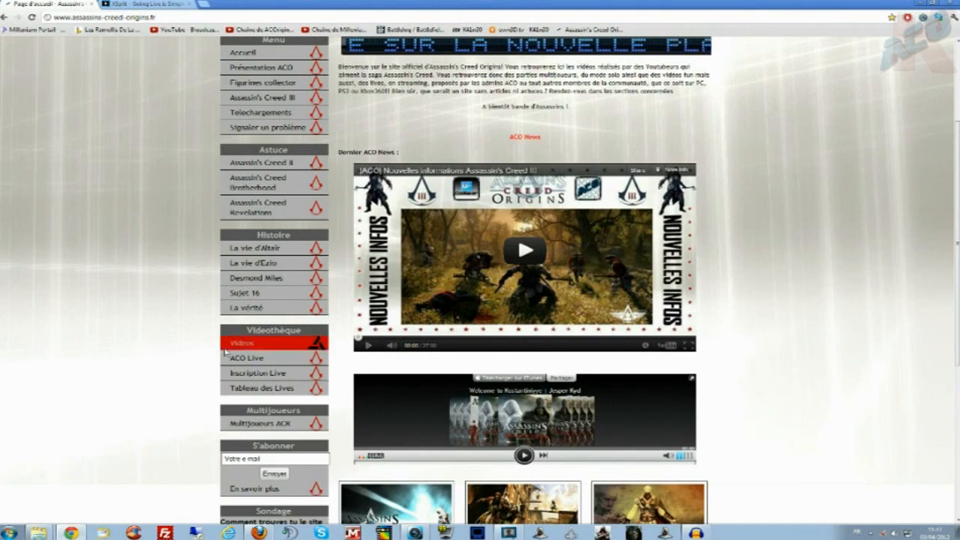
{"action": "left_click", "coordinate": [260, 373]}
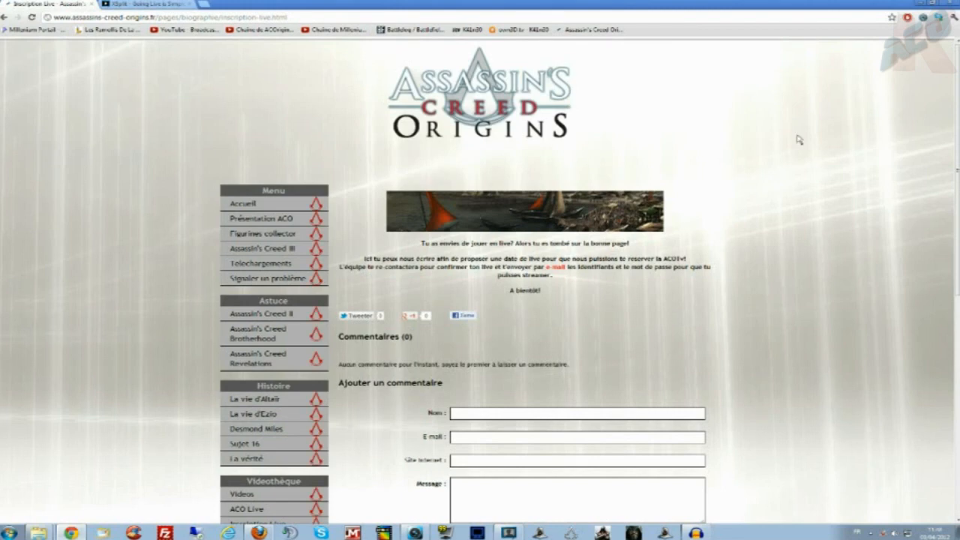
{"action": "scroll", "coordinate": [806, 278], "scroll_direction": "down", "scroll_amount": 2}
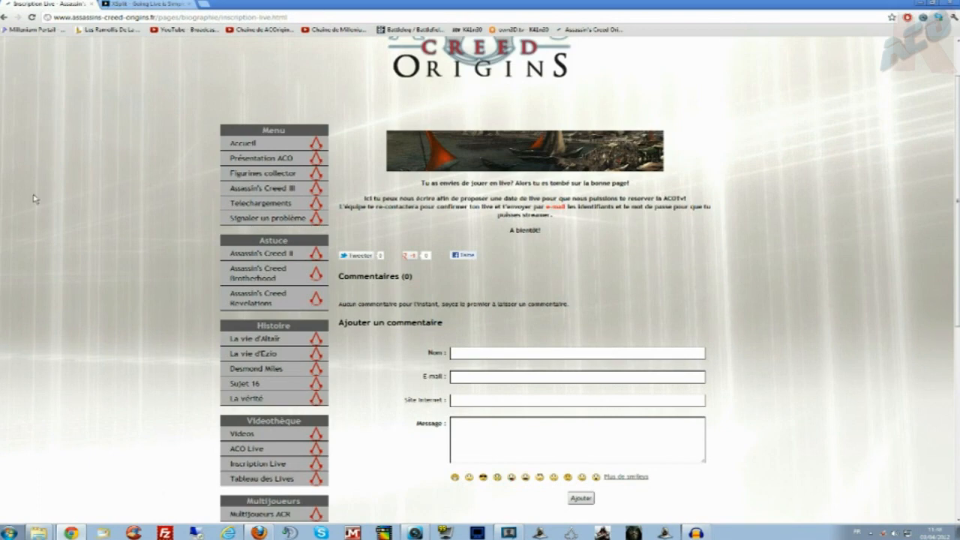
Show the XSplit website, bring up the XSplit Broadcaster window and move it clear of the page's main content
{"action": "left_click", "coordinate": [134, 4]}
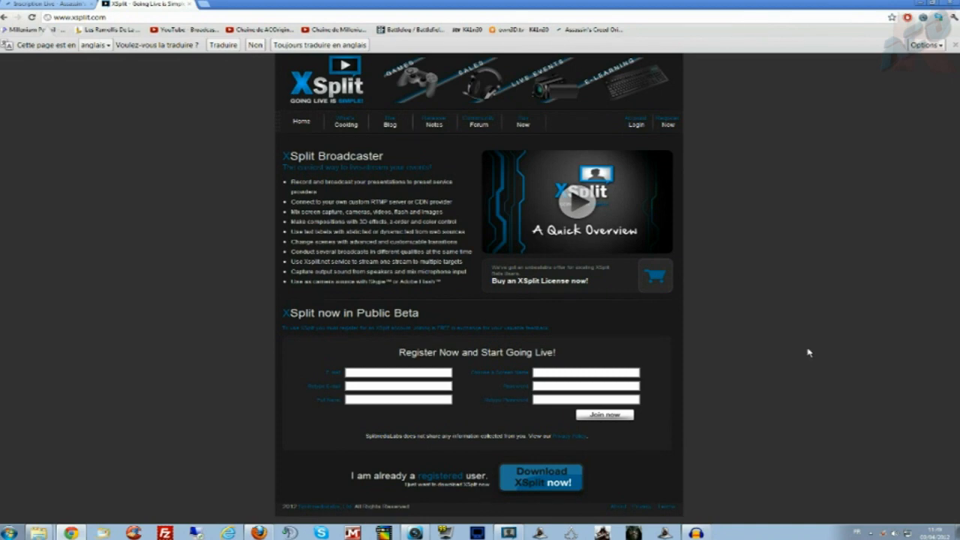
{"action": "left_click", "coordinate": [508, 533]}
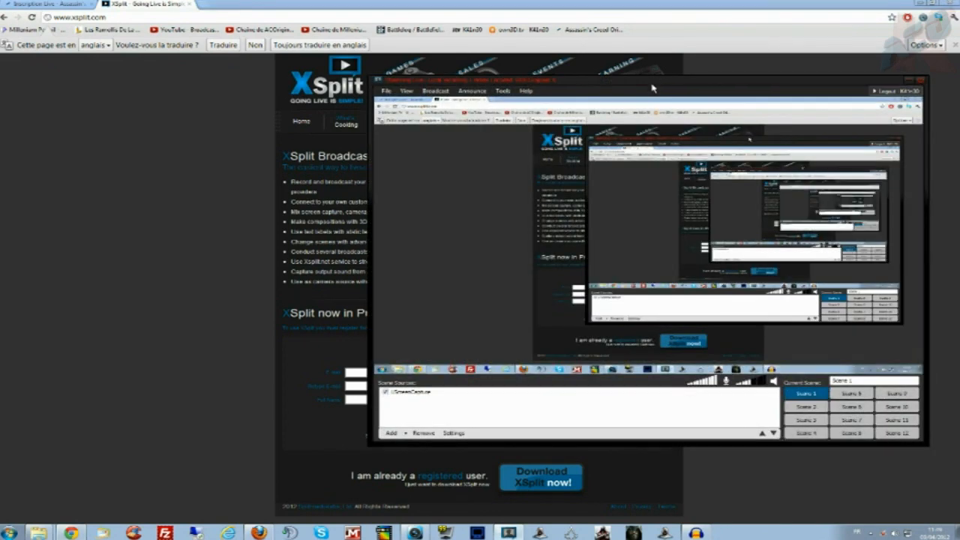
{"action": "left_click_drag", "start_coordinate": [651, 88], "coordinate": [932, 68]}
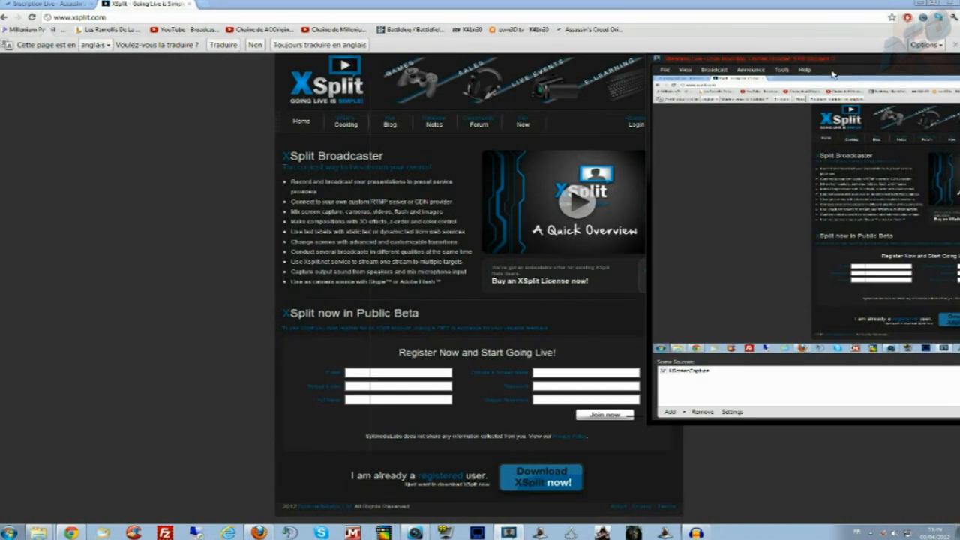
{"action": "left_click", "coordinate": [740, 120]}
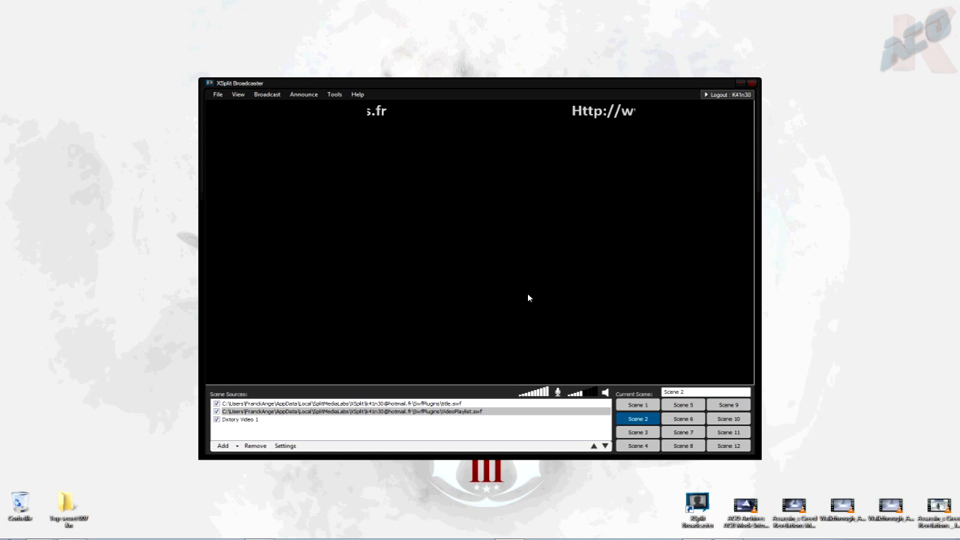
Add Dxtory Video 1 as a camera source in Scene 2 and stretch it to fill the whole stage
{"action": "left_click", "coordinate": [218, 94]}
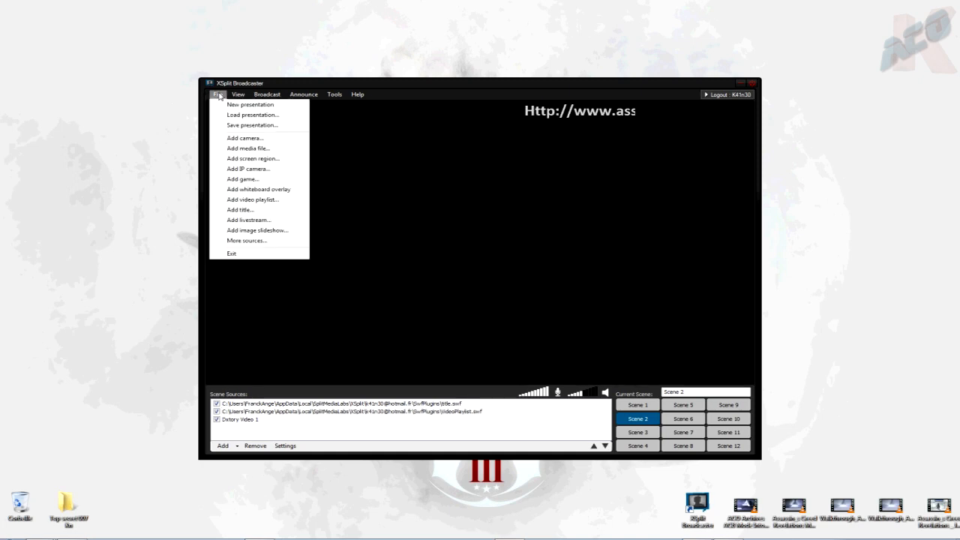
{"action": "left_click", "coordinate": [243, 138]}
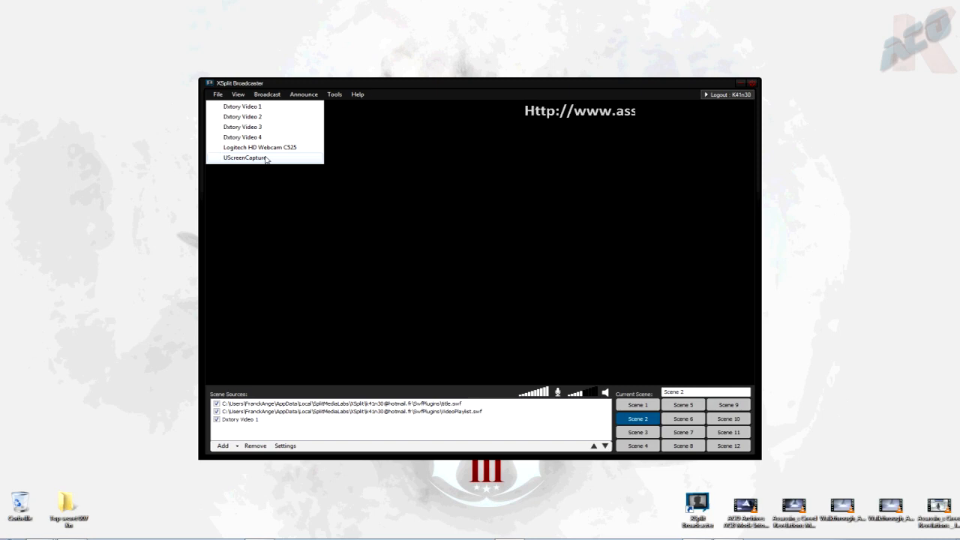
{"action": "left_click", "coordinate": [259, 106]}
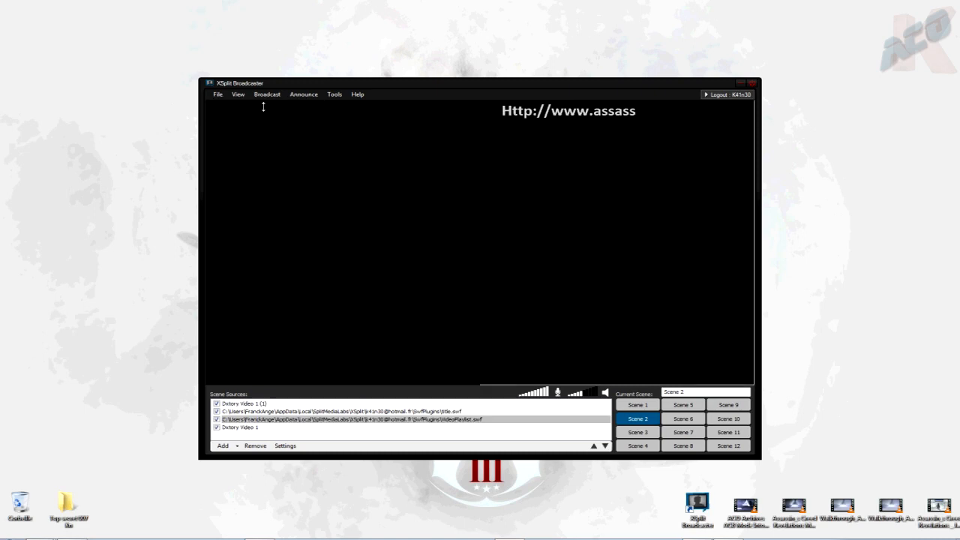
{"action": "left_click", "coordinate": [252, 428]}
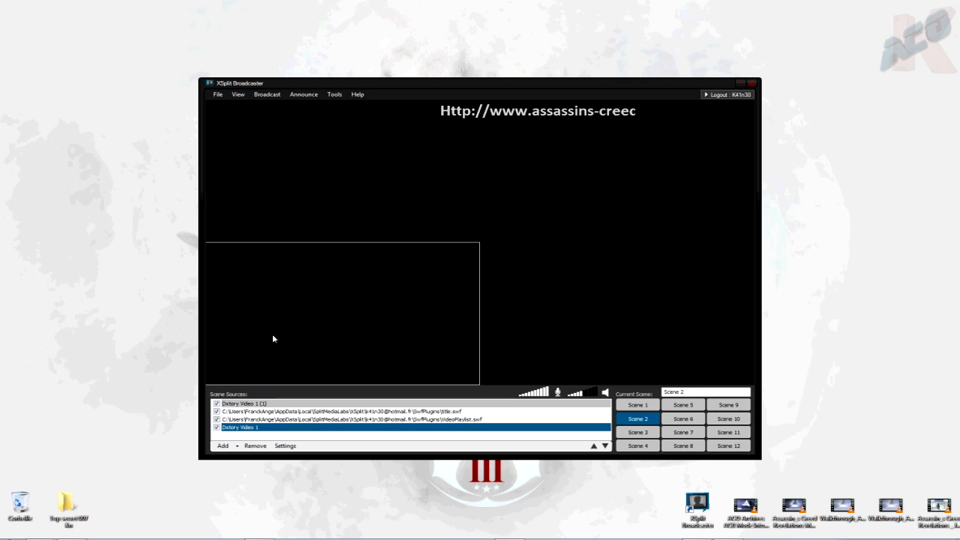
{"action": "left_click_drag", "start_coordinate": [476, 242], "coordinate": [807, 100]}
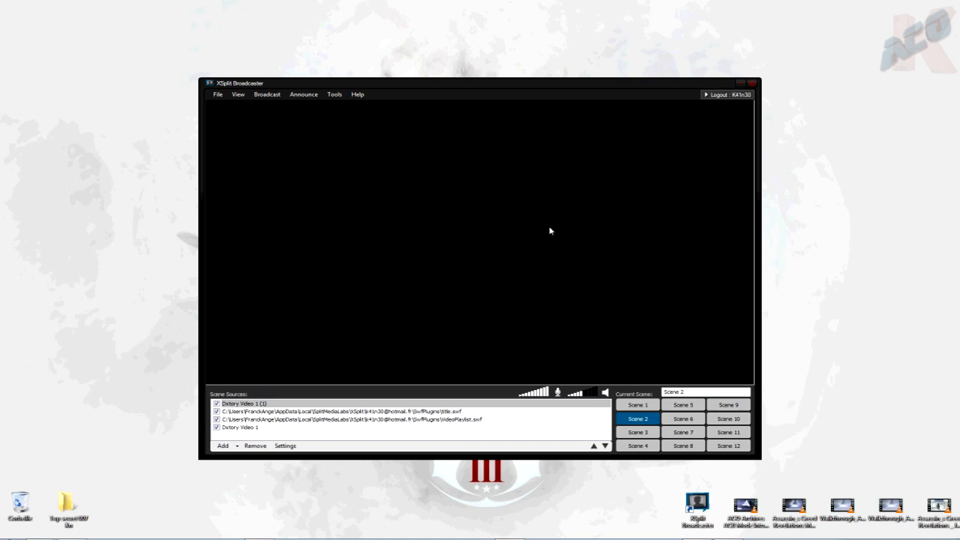
Move the new Dxtory Video 1 (1) source to the end of the source list and remove the original Dxtory Video 1
{"action": "left_click_drag", "start_coordinate": [219, 405], "coordinate": [228, 433]}
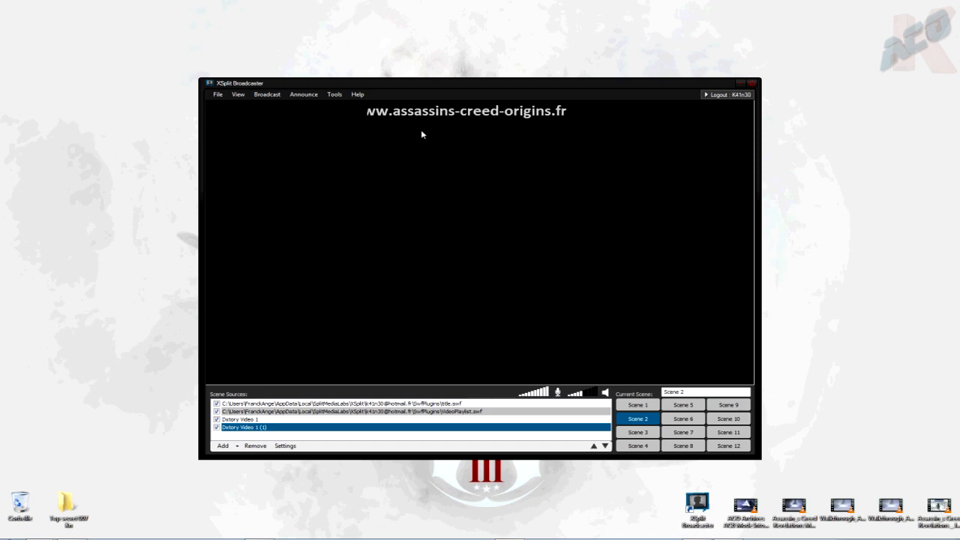
{"action": "left_click", "coordinate": [255, 446]}
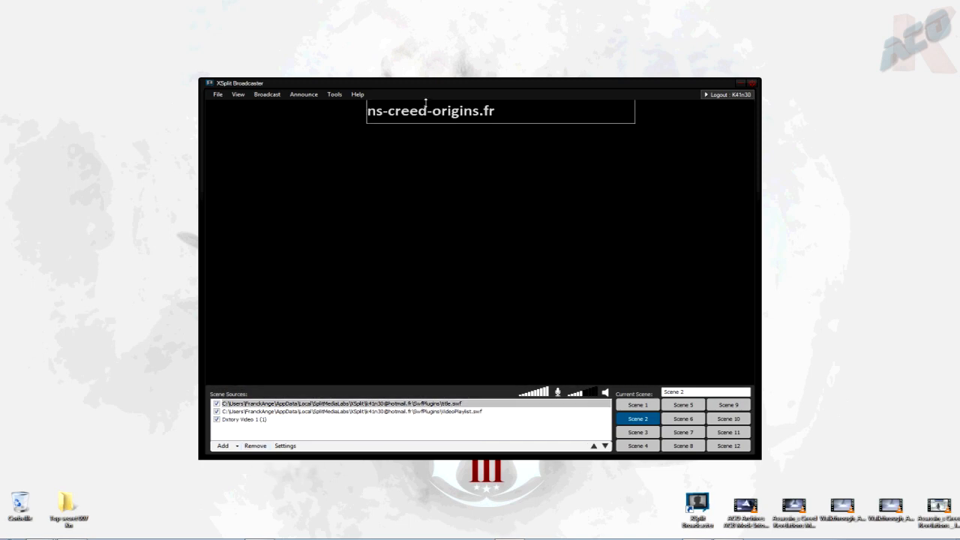
{"action": "left_click", "coordinate": [214, 94]}
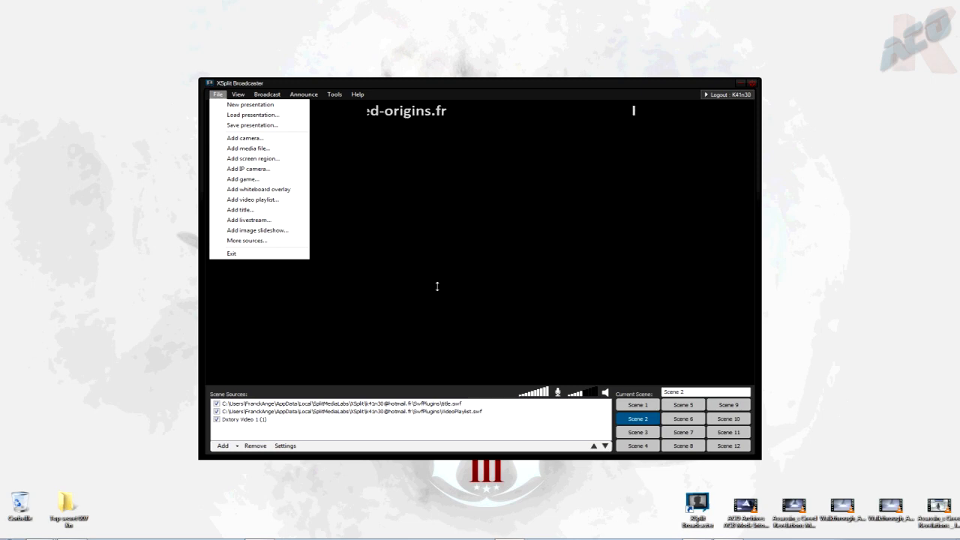
{"action": "left_click", "coordinate": [461, 265]}
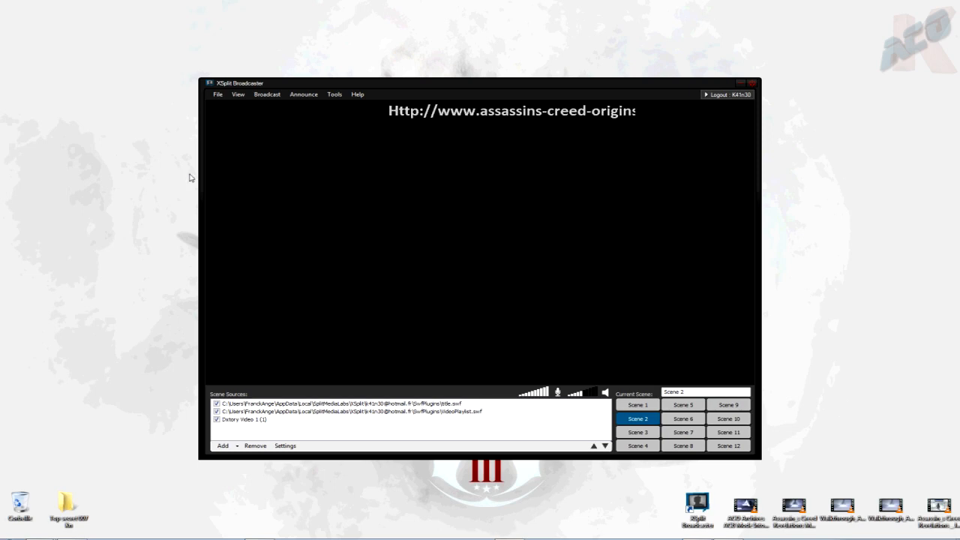
Open the broadcast channel settings and remove the Own3D - ACOTv channel from the list
{"action": "left_click", "coordinate": [267, 95]}
{"action": "left_click", "coordinate": [293, 162]}
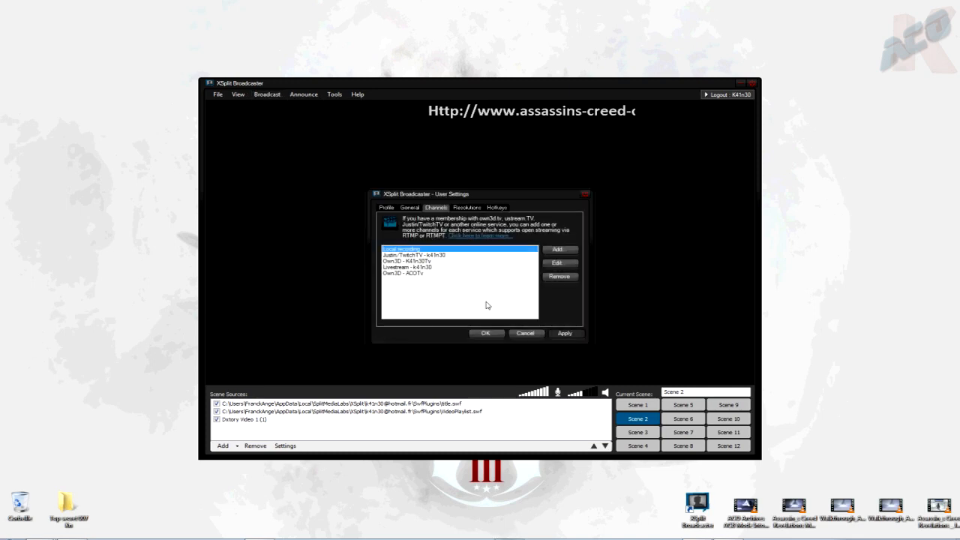
{"action": "left_click", "coordinate": [415, 274]}
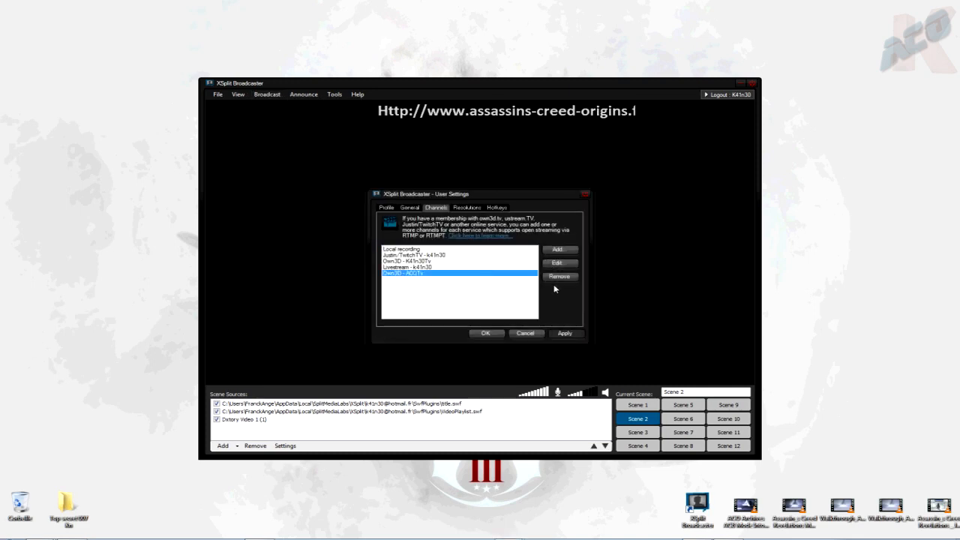
{"action": "left_click", "coordinate": [557, 278]}
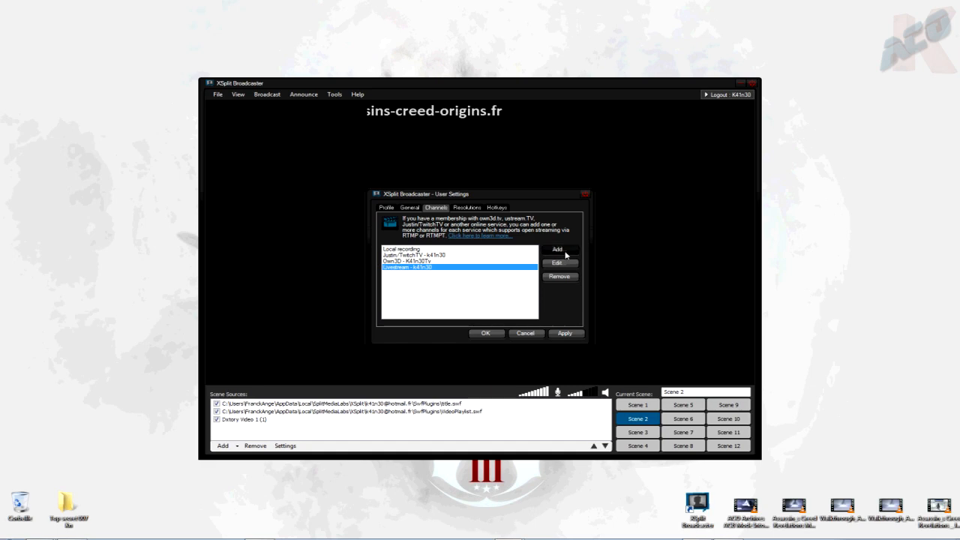
Add an Own3D channel with username ACOTv, the account password, channel ACOTv and the location Europe
{"action": "left_click", "coordinate": [566, 251]}
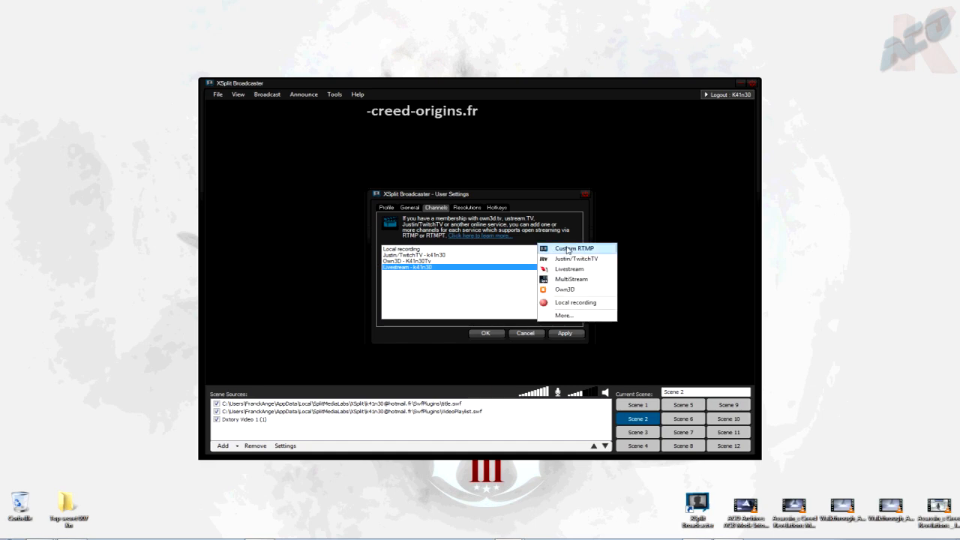
{"action": "left_click", "coordinate": [567, 289]}
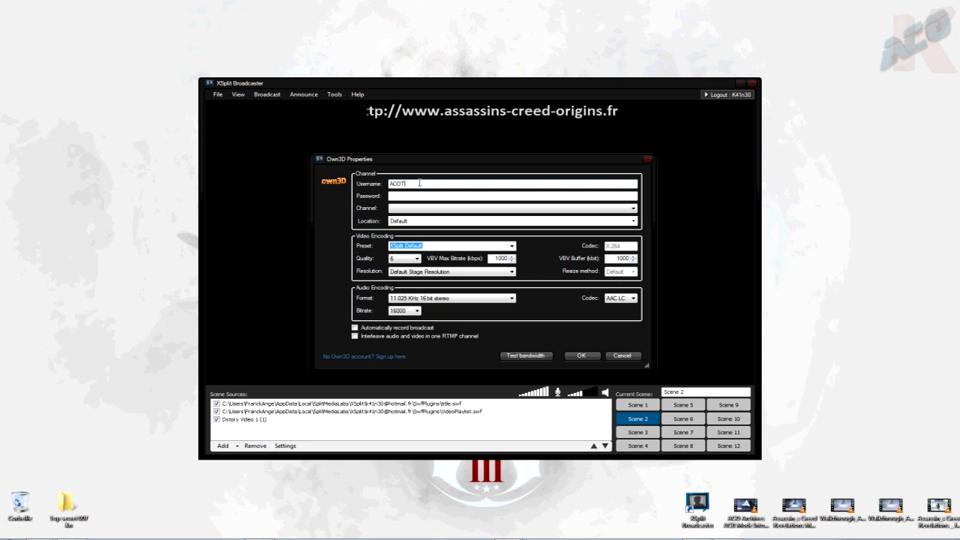
{"action": "key", "text": "Tab"}
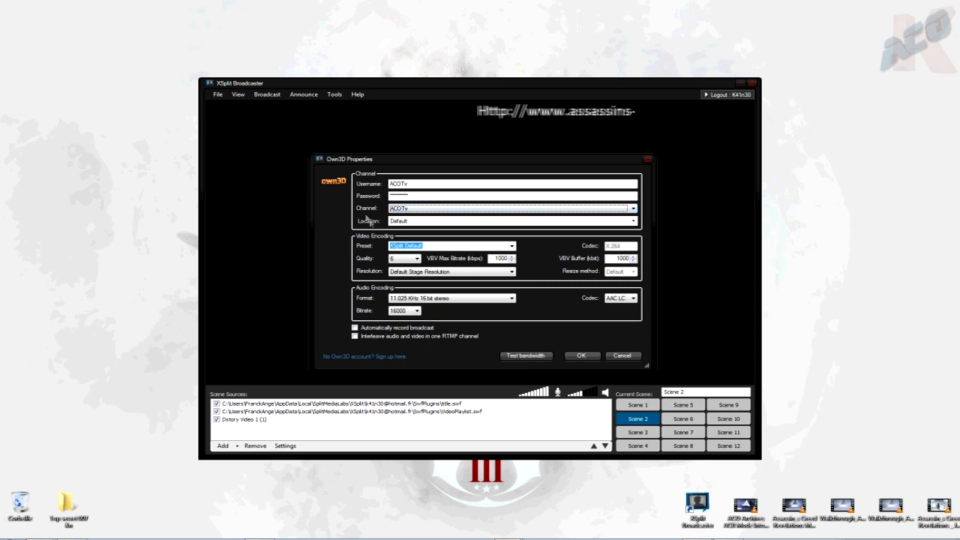
{"action": "left_click", "coordinate": [402, 222]}
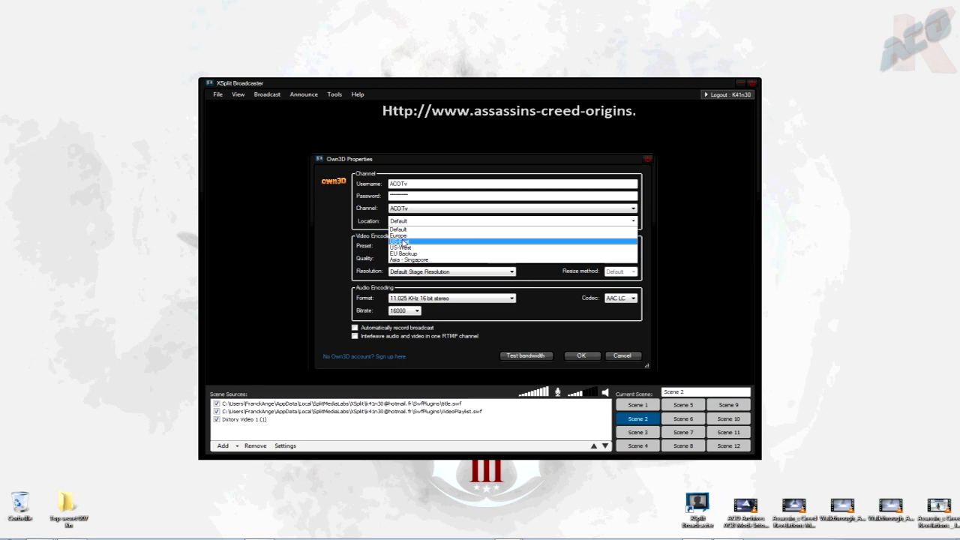
{"action": "left_click", "coordinate": [403, 235]}
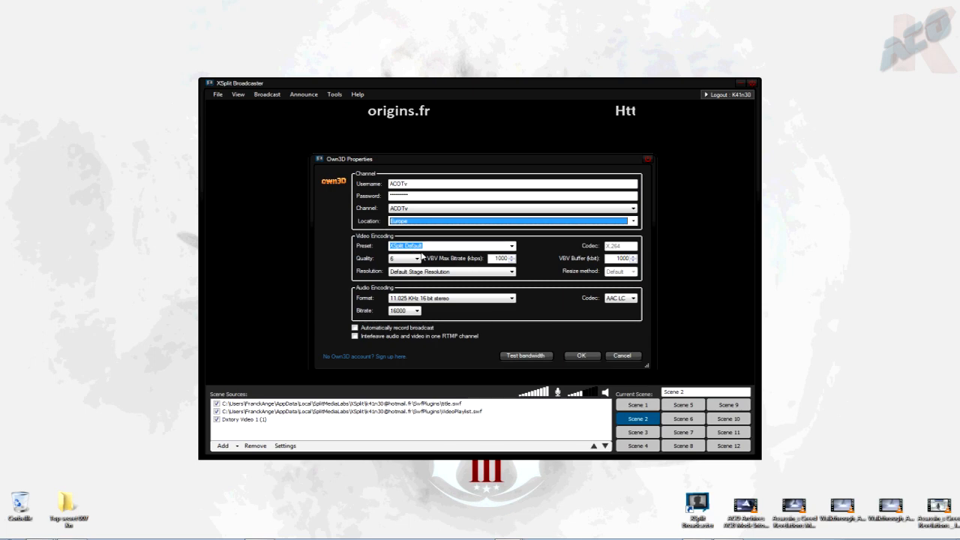
Set the channel's video encoding quality to 8 with the XSplit Default preset
{"action": "left_click", "coordinate": [425, 246]}
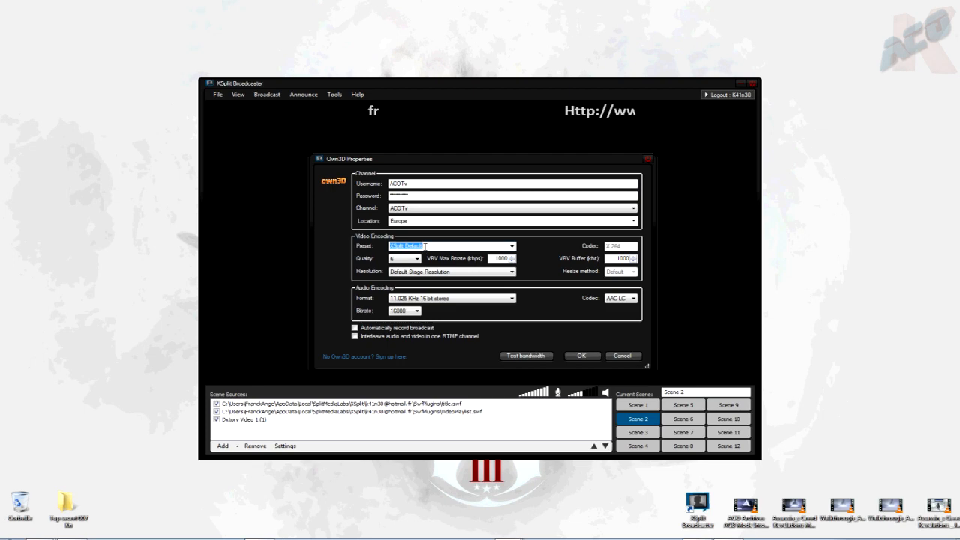
{"action": "left_click", "coordinate": [417, 259]}
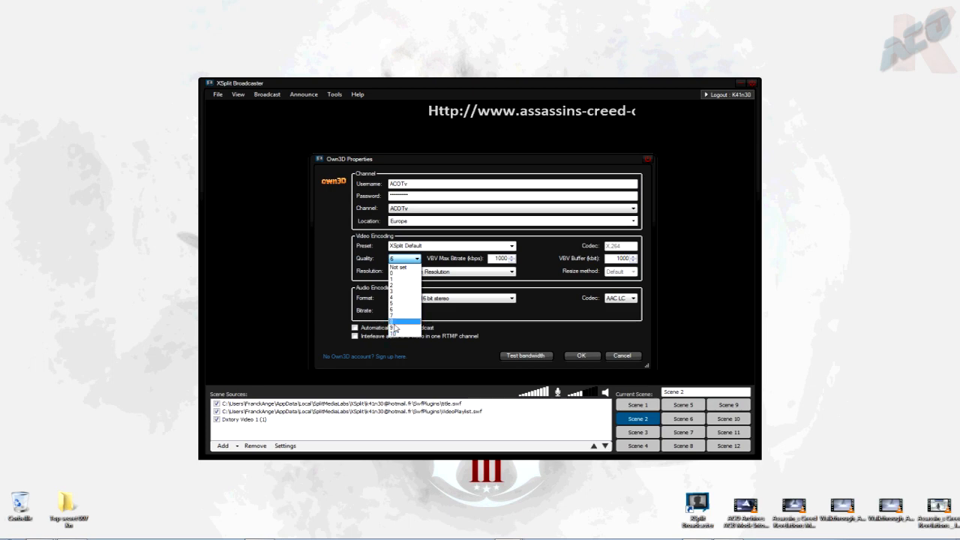
{"action": "left_click", "coordinate": [394, 323]}
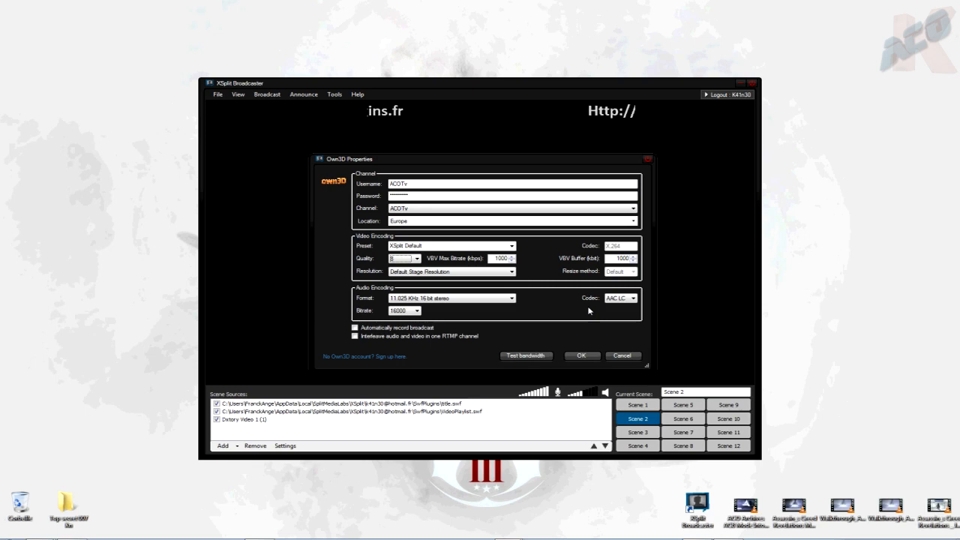
Set the channel's audio encoding to 32.000 KHz 16 bit stereo with a 96000 bitrate and the AAC LC codec
{"action": "left_click", "coordinate": [413, 300]}
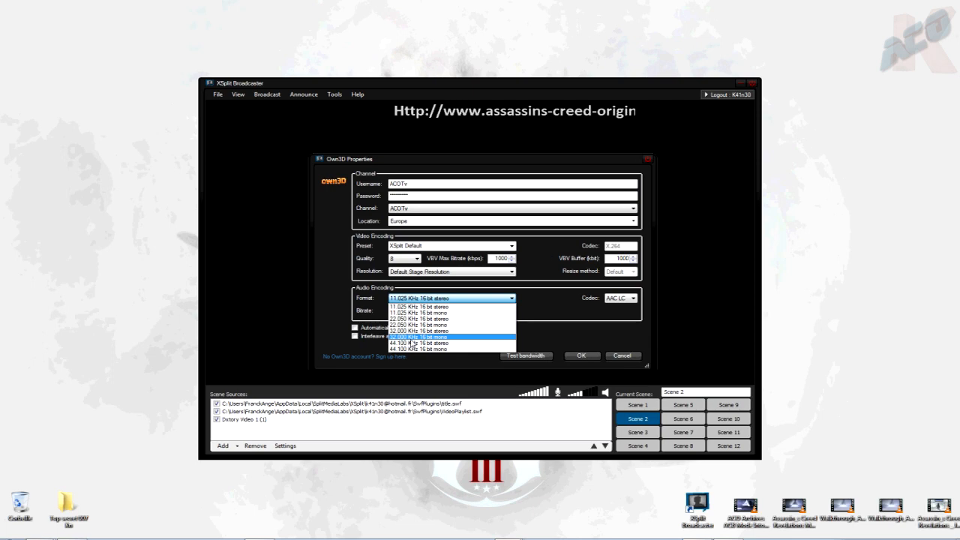
{"action": "left_click", "coordinate": [411, 337]}
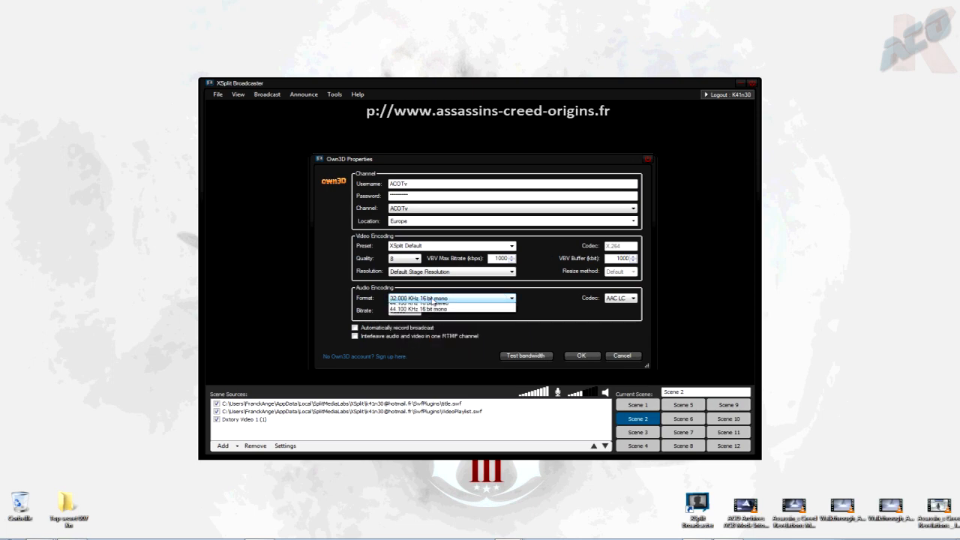
{"action": "left_click", "coordinate": [448, 298]}
{"action": "left_click", "coordinate": [448, 333]}
{"action": "left_click", "coordinate": [405, 311]}
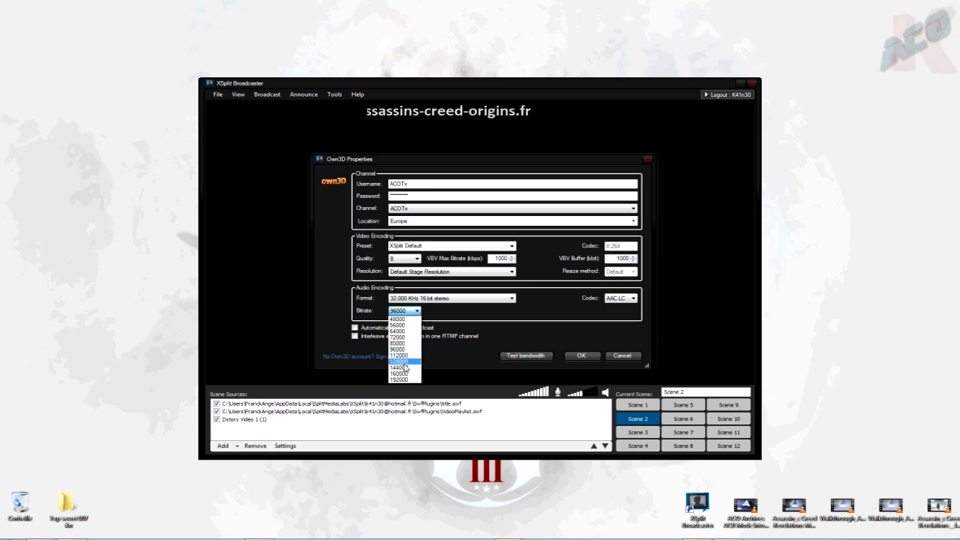
{"action": "left_click", "coordinate": [463, 321]}
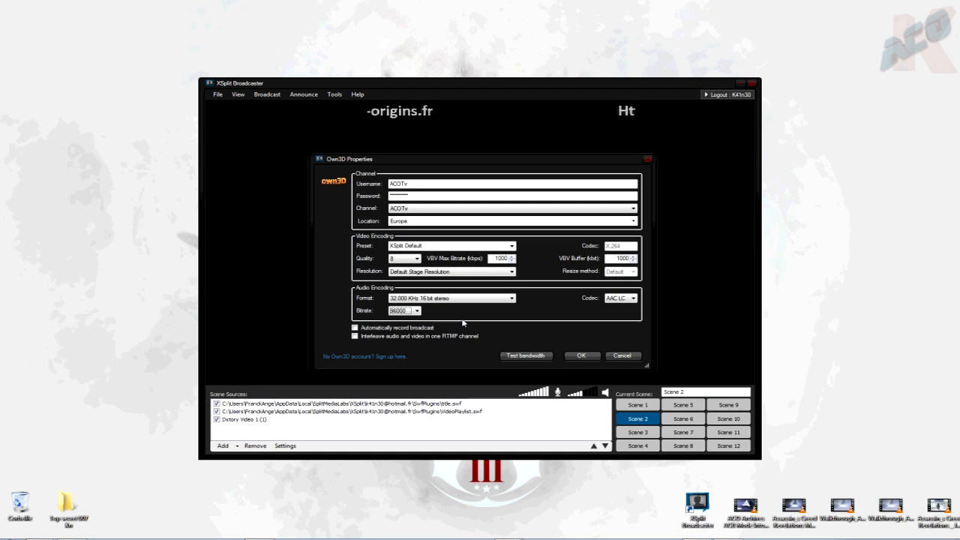
{"action": "left_click", "coordinate": [623, 299]}
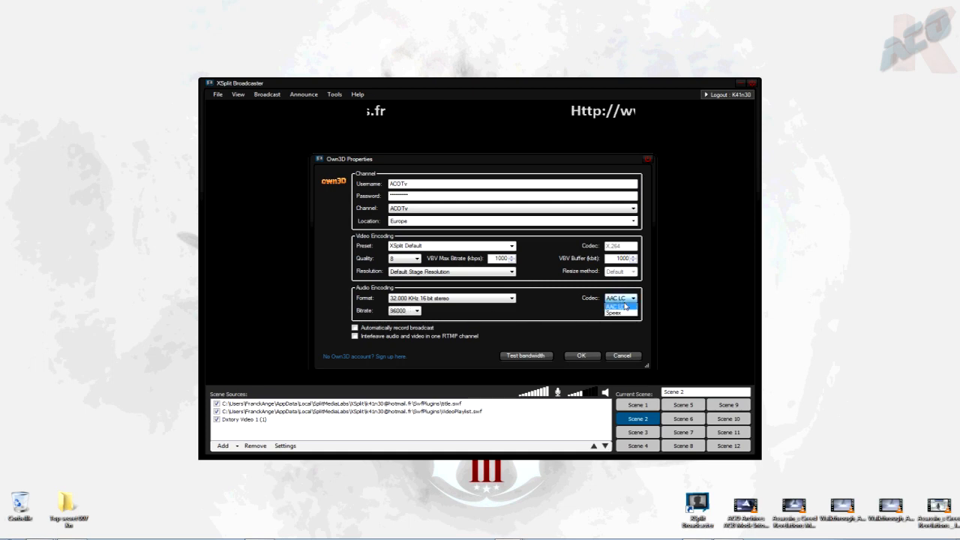
{"action": "left_click", "coordinate": [625, 307]}
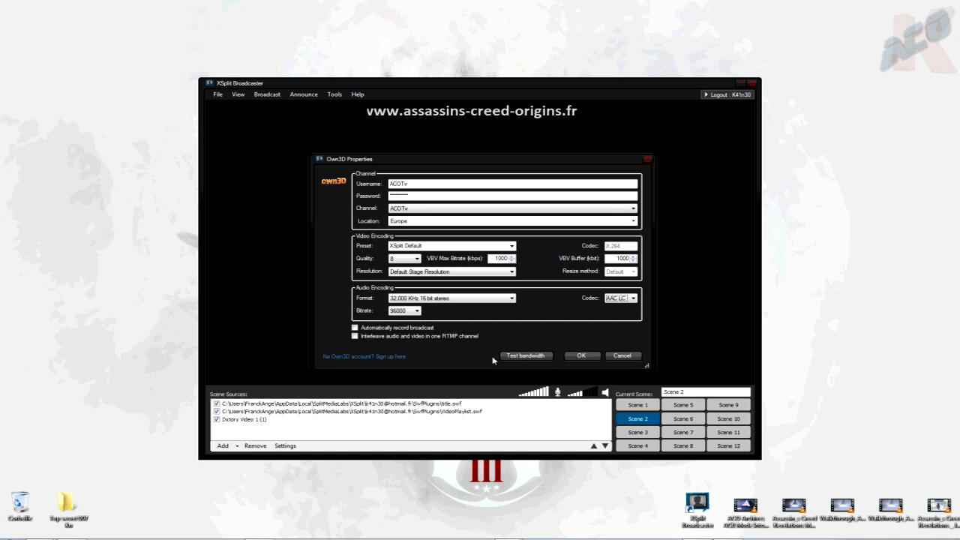
Test the bandwidth of the Own3D connection, close the tester and save the channel properties
{"action": "left_click", "coordinate": [531, 356]}
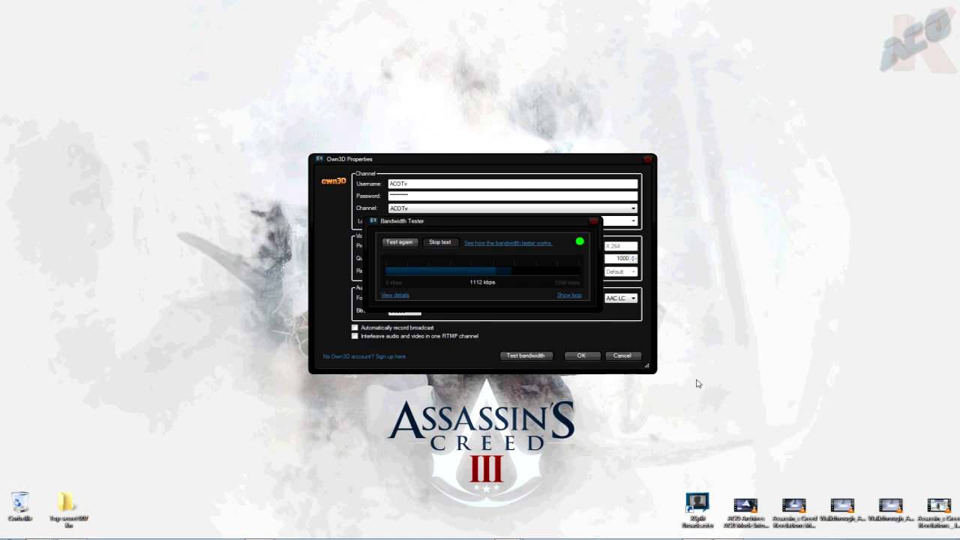
{"action": "left_click", "coordinate": [594, 222]}
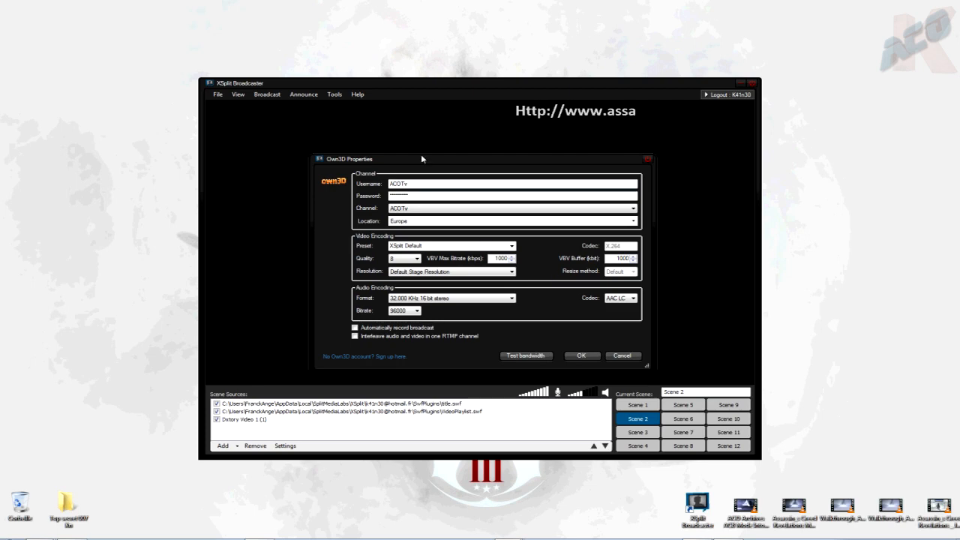
{"action": "left_click", "coordinate": [581, 355]}
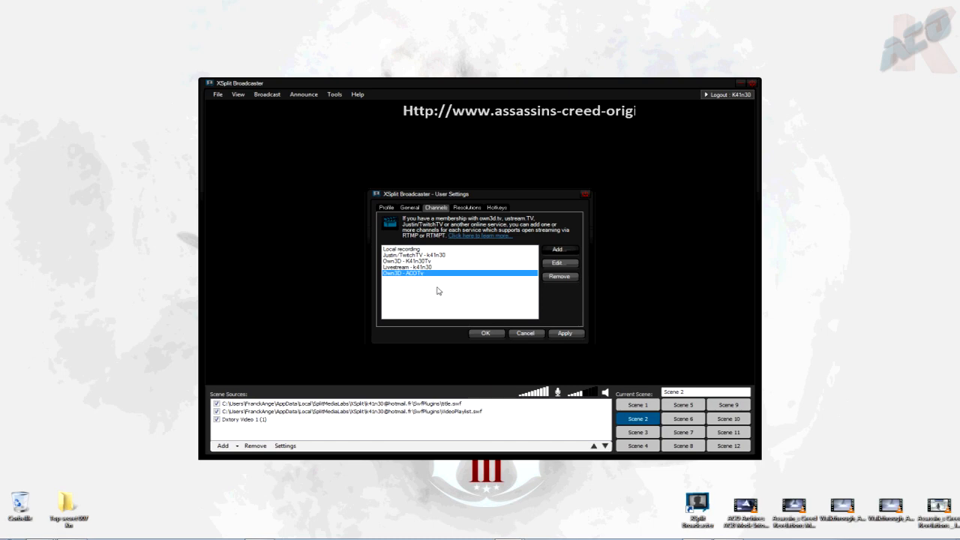
Review the general, resolution and scene hotkey settings, and confirm the user settings
{"action": "left_click", "coordinate": [411, 207]}
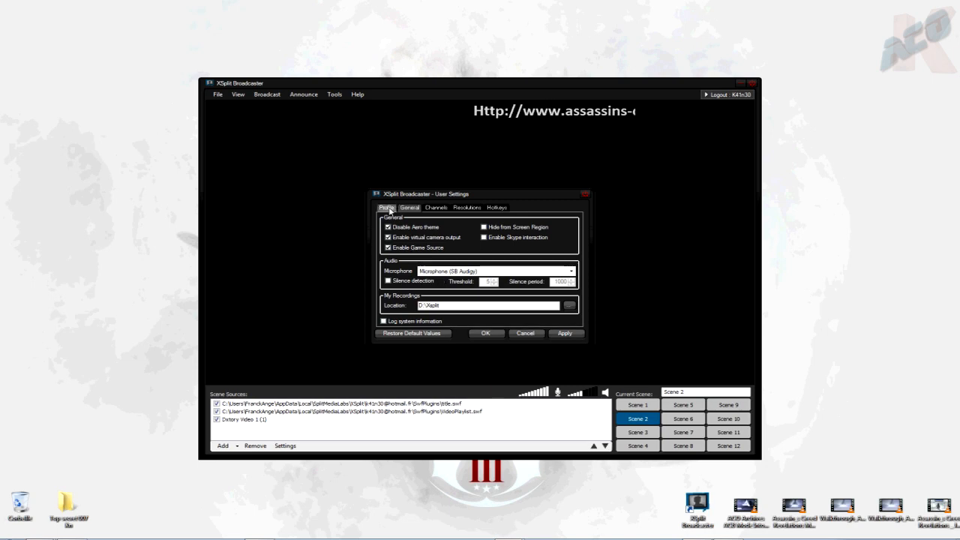
{"action": "left_click", "coordinate": [477, 208]}
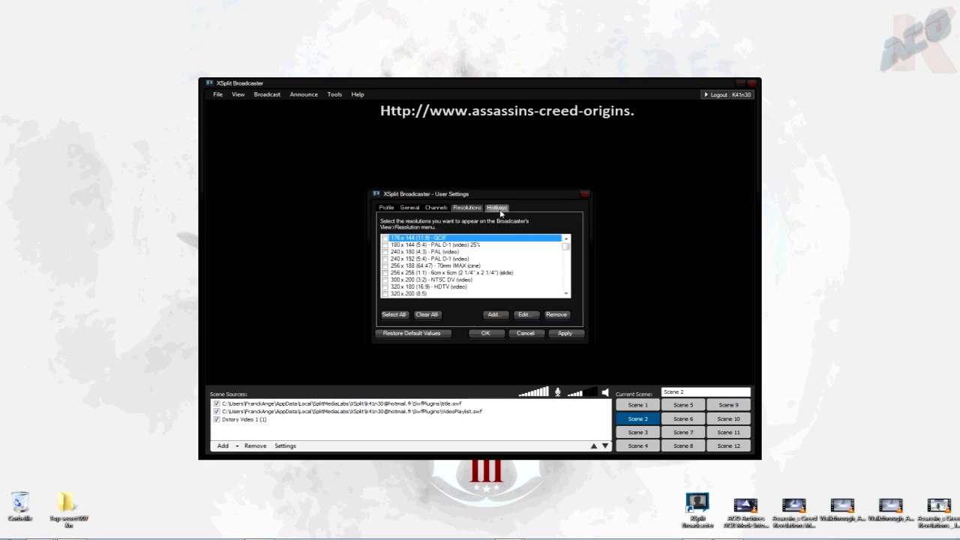
{"action": "left_click", "coordinate": [498, 207]}
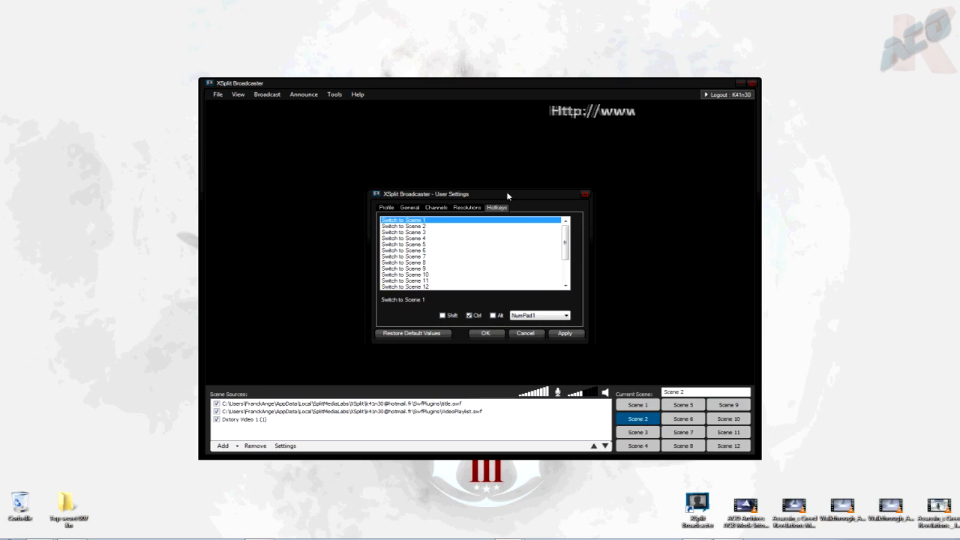
{"action": "left_click", "coordinate": [443, 227]}
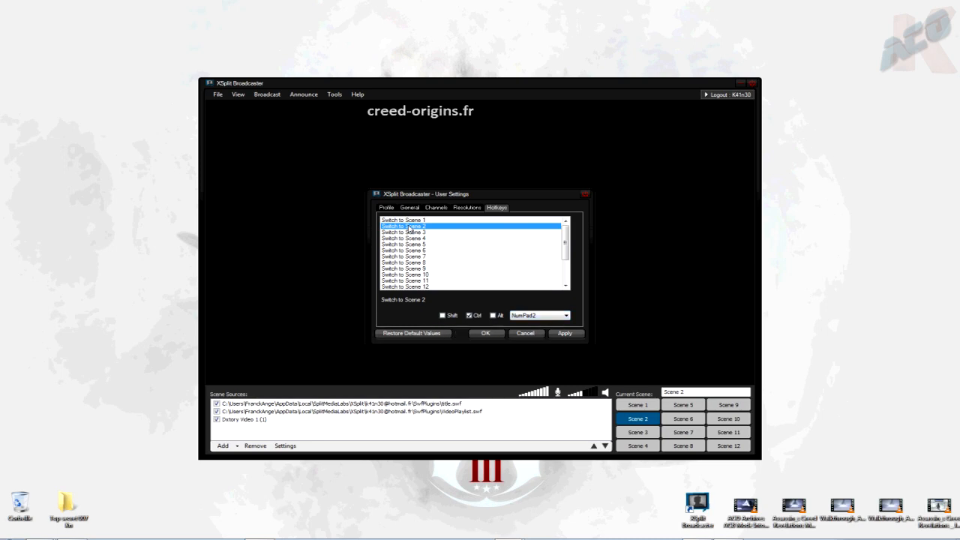
{"action": "left_click", "coordinate": [486, 333]}
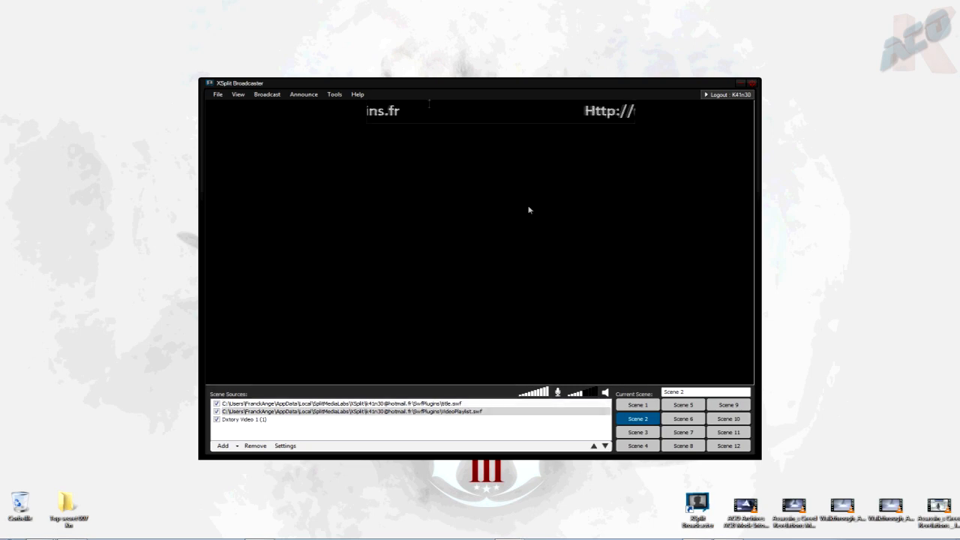
{"action": "left_click", "coordinate": [268, 94]}
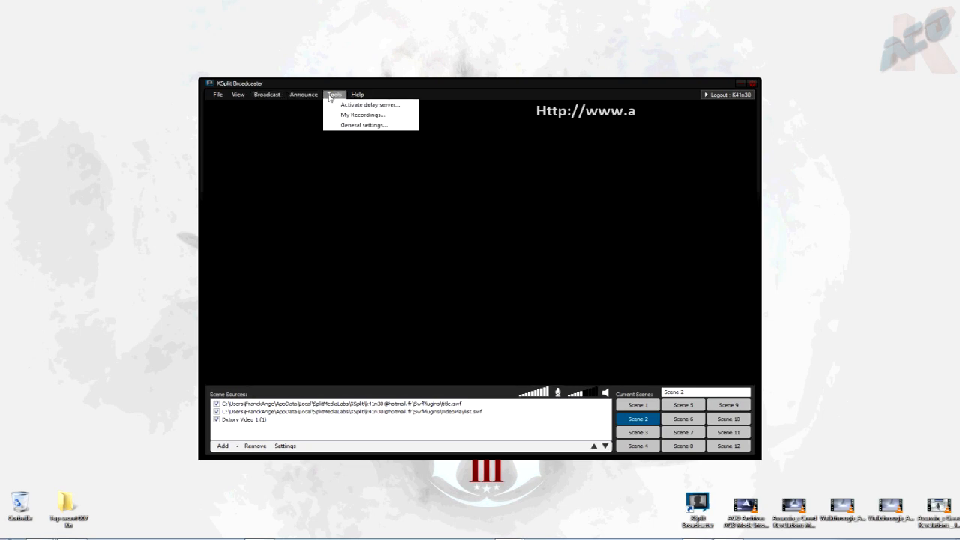
{"action": "left_click", "coordinate": [343, 123]}
{"action": "left_click", "coordinate": [435, 209]}
{"action": "left_click", "coordinate": [466, 207]}
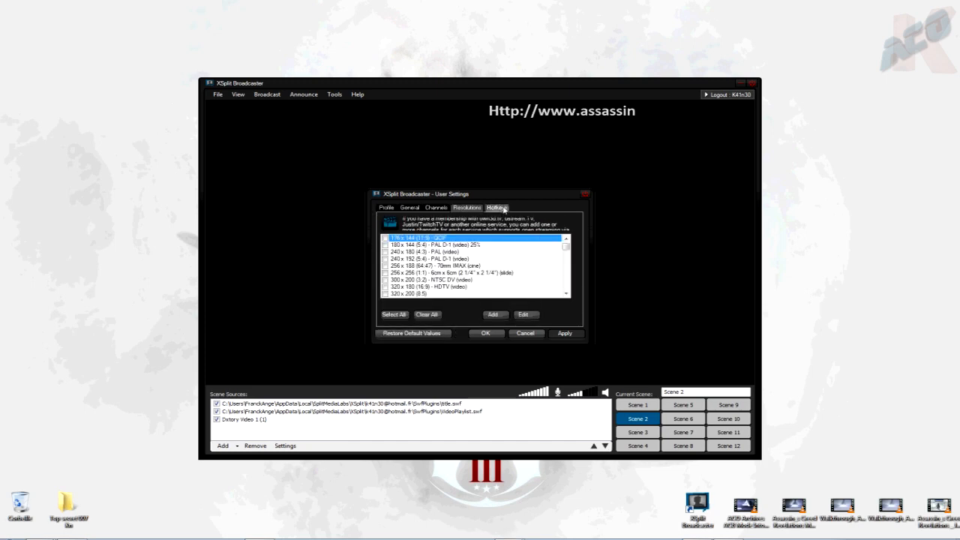
{"action": "left_click", "coordinate": [487, 333]}
{"action": "left_click", "coordinate": [303, 95]}
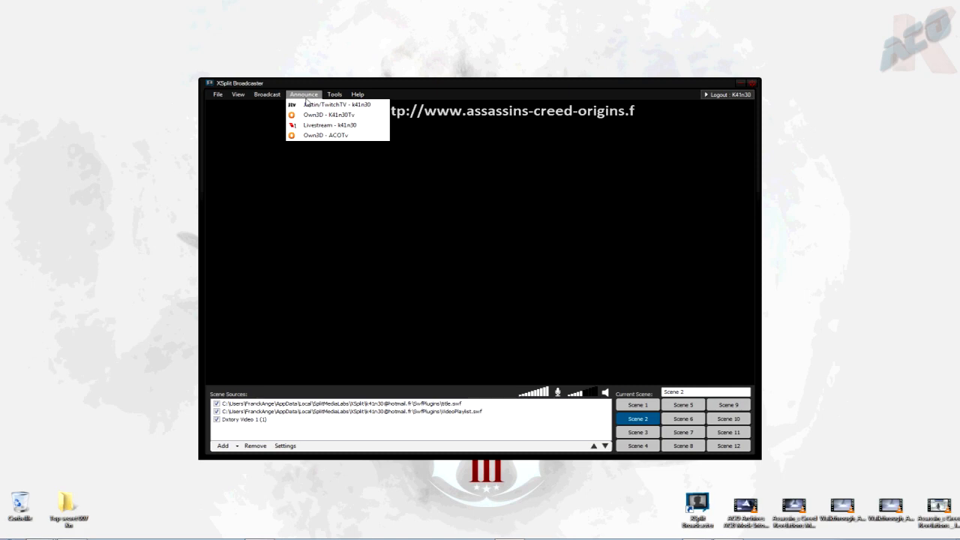
{"action": "left_click", "coordinate": [359, 255]}
{"action": "left_click", "coordinate": [268, 96]}
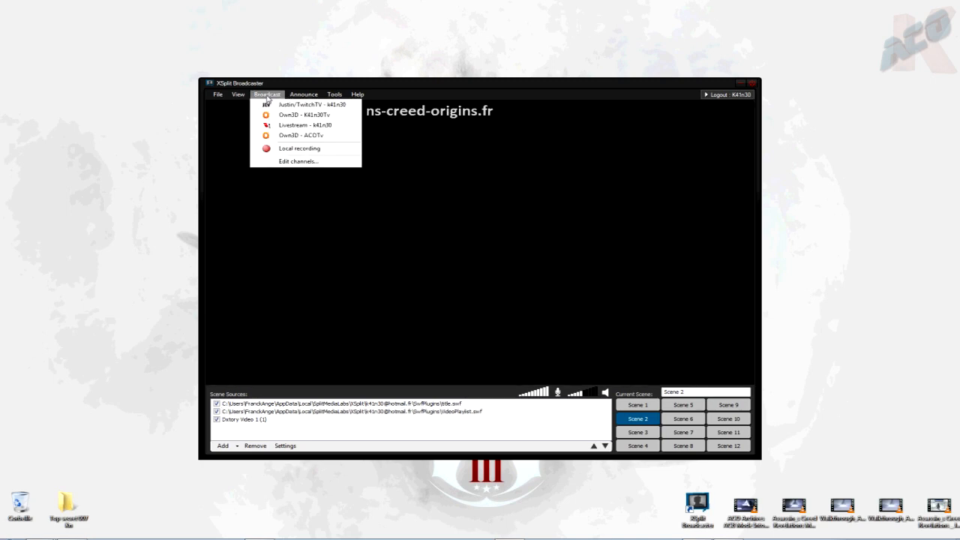
{"action": "left_click", "coordinate": [392, 243]}
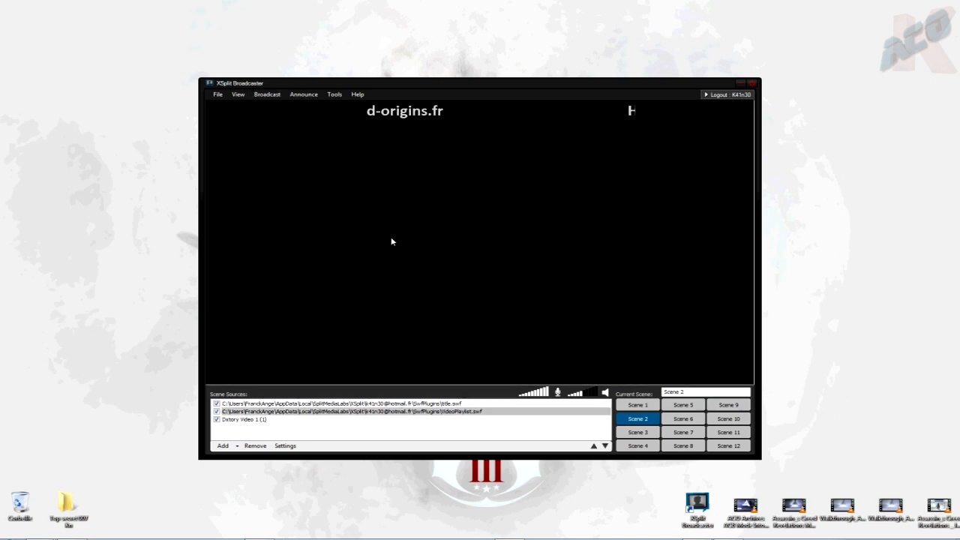
Examine the available stage resolutions, frame rates, transitions, transition speed and viewport scales
{"action": "left_click", "coordinate": [237, 94]}
{"action": "mouse_move", "coordinate": [250, 106]}
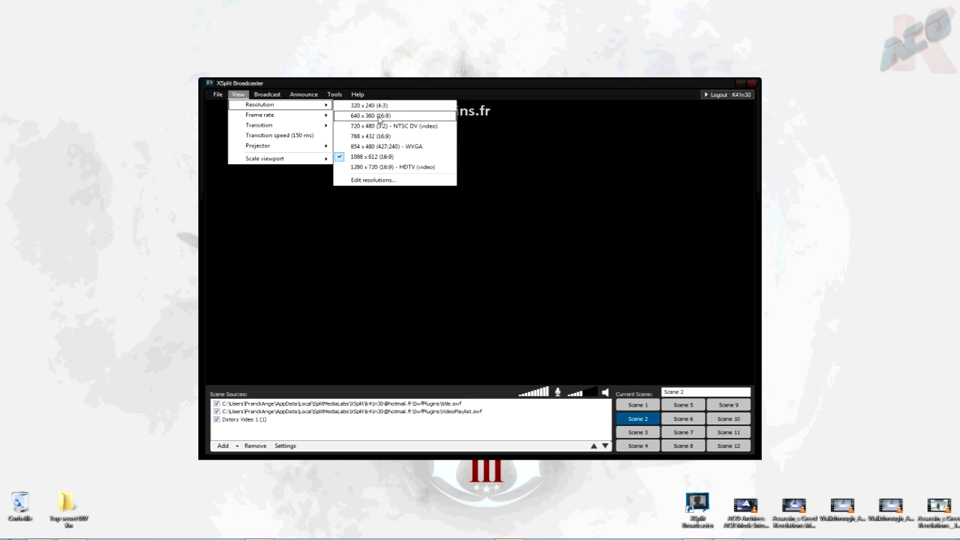
{"action": "left_click", "coordinate": [283, 85]}
{"action": "left_click", "coordinate": [241, 95]}
{"action": "left_click", "coordinate": [242, 94]}
{"action": "left_click", "coordinate": [244, 94]}
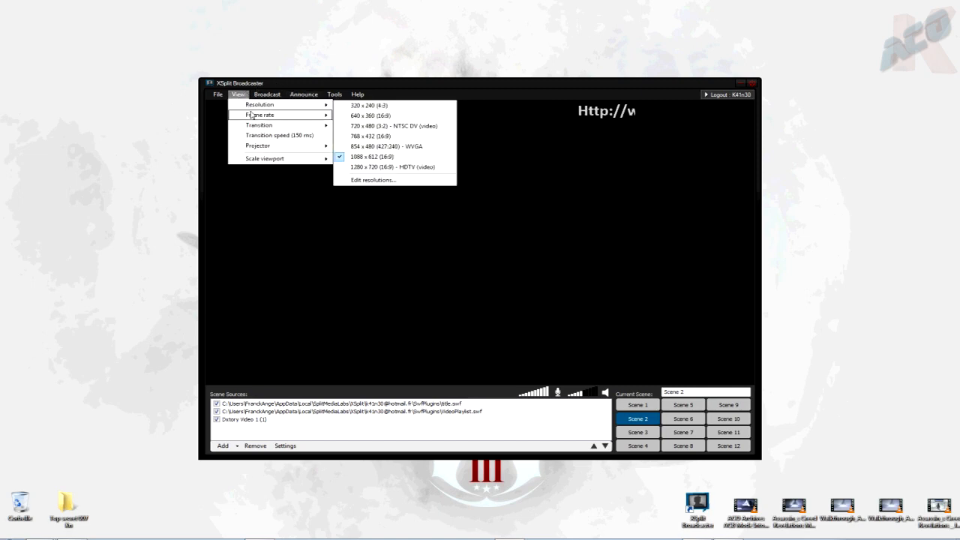
{"action": "mouse_move", "coordinate": [252, 115]}
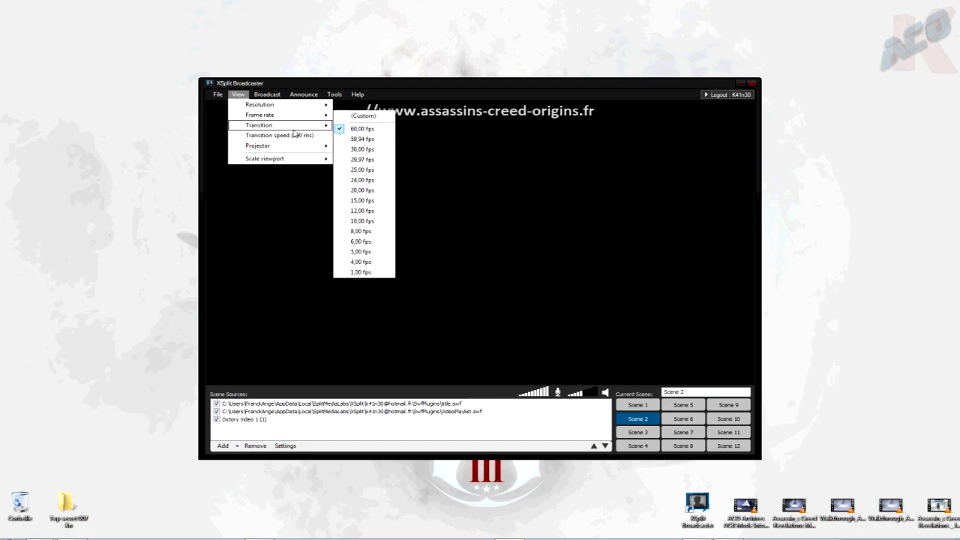
{"action": "mouse_move", "coordinate": [294, 126]}
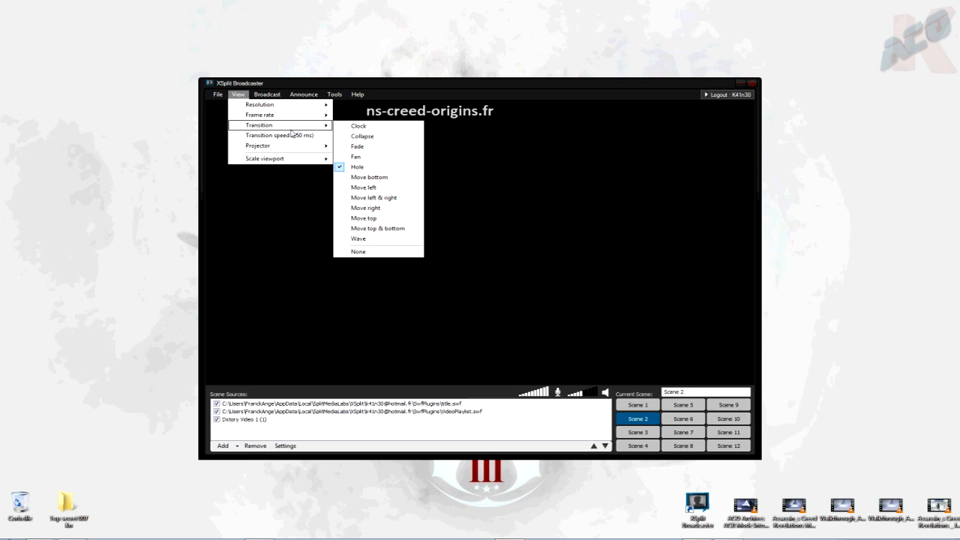
{"action": "left_click", "coordinate": [310, 126]}
{"action": "left_click", "coordinate": [267, 94]}
{"action": "mouse_move", "coordinate": [238, 95]}
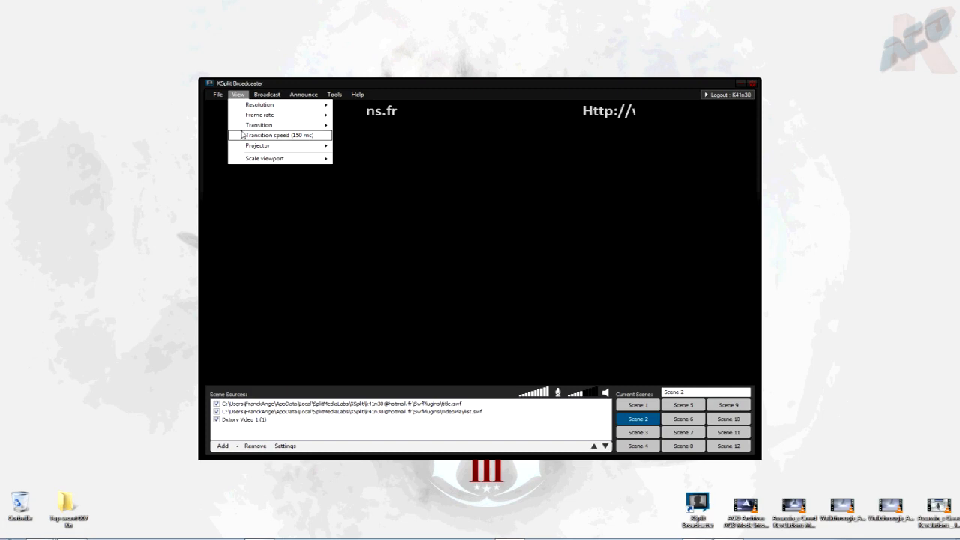
{"action": "mouse_move", "coordinate": [249, 150]}
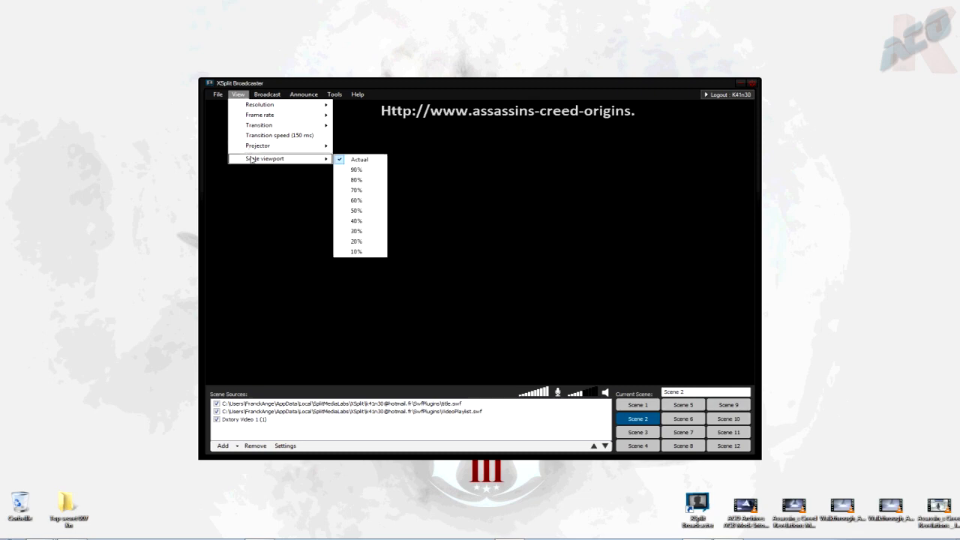
Set the stage resolution to 1280 x 720 (16:9) - HDTV (video) and scale the viewport to 10%
{"action": "mouse_move", "coordinate": [279, 105]}
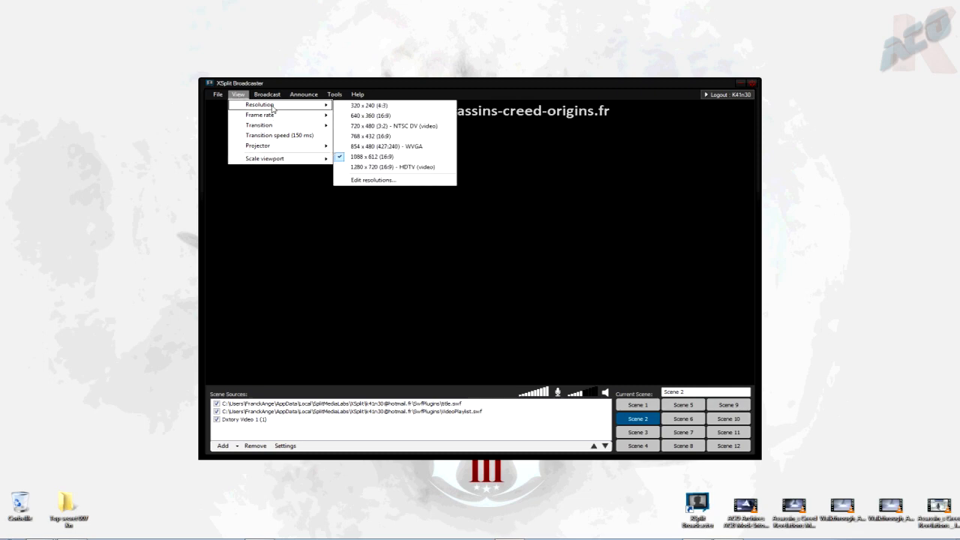
{"action": "left_click", "coordinate": [359, 166]}
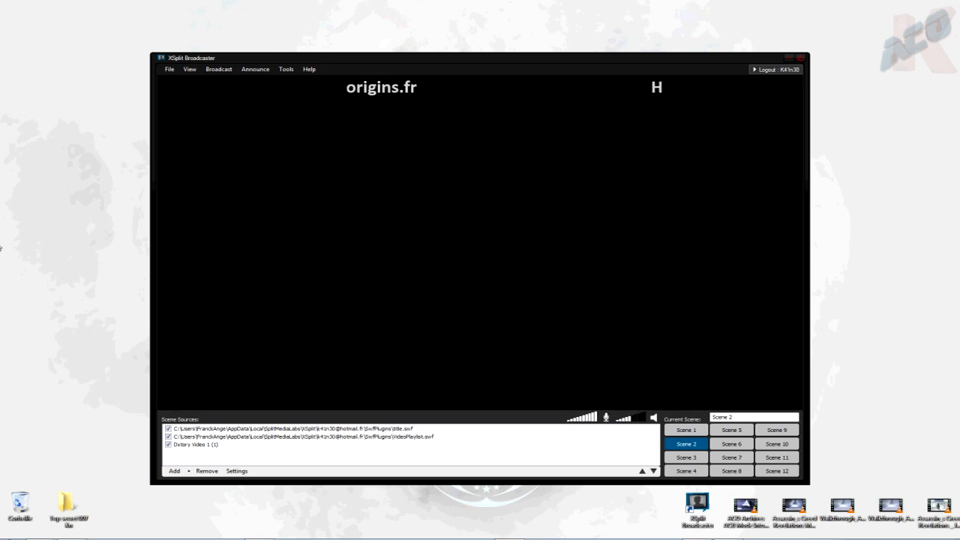
{"action": "left_click", "coordinate": [189, 69]}
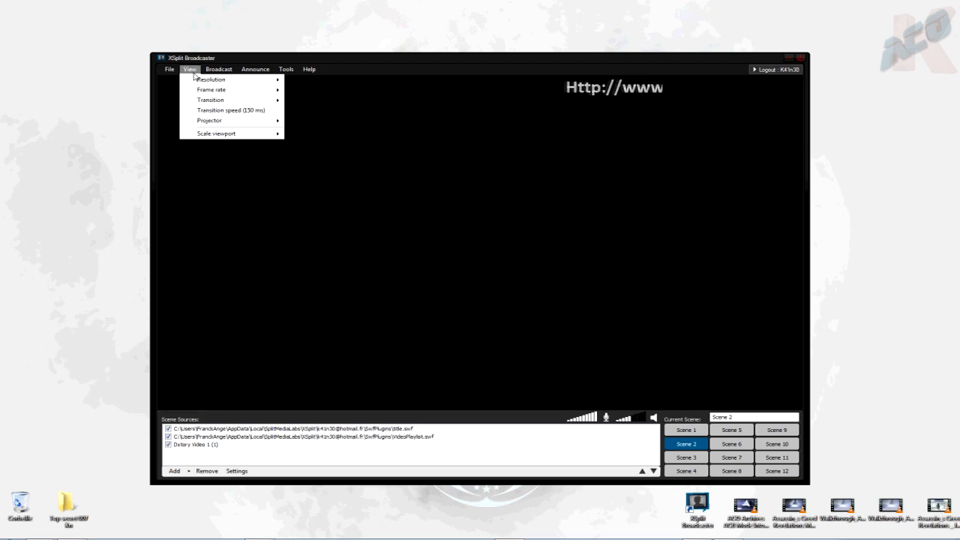
{"action": "mouse_move", "coordinate": [217, 134]}
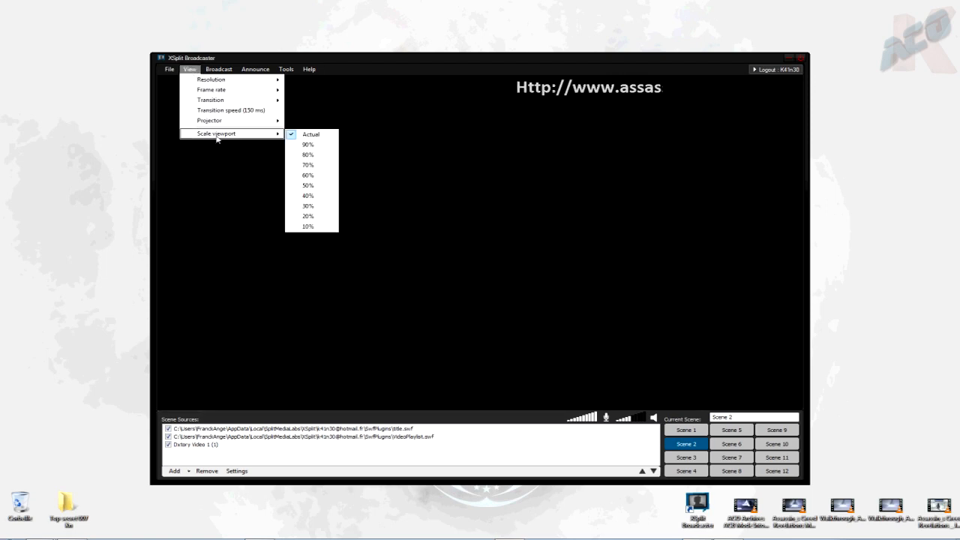
{"action": "left_click", "coordinate": [307, 227]}
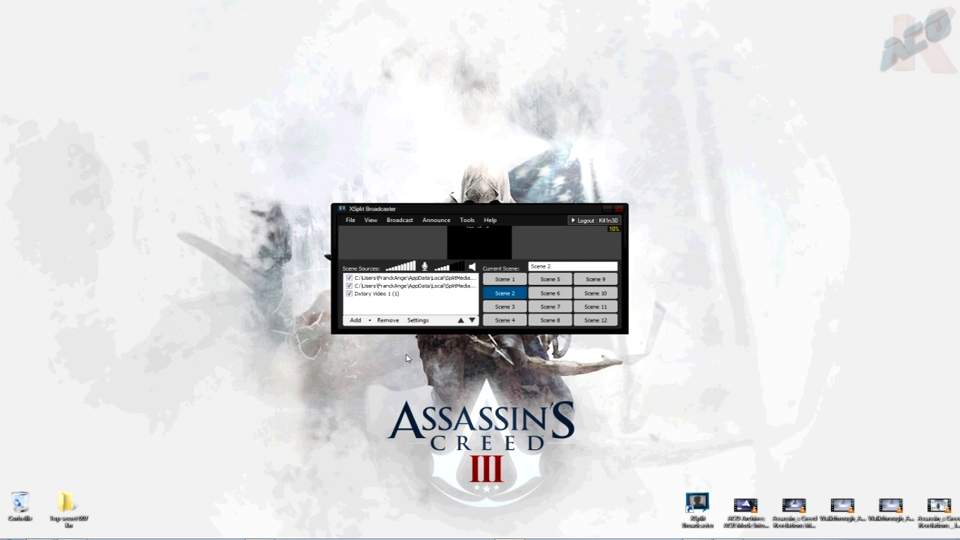
Set the stage resolution to 1088 x 612 (16:9)
{"action": "left_click", "coordinate": [368, 222]}
{"action": "mouse_move", "coordinate": [392, 230]}
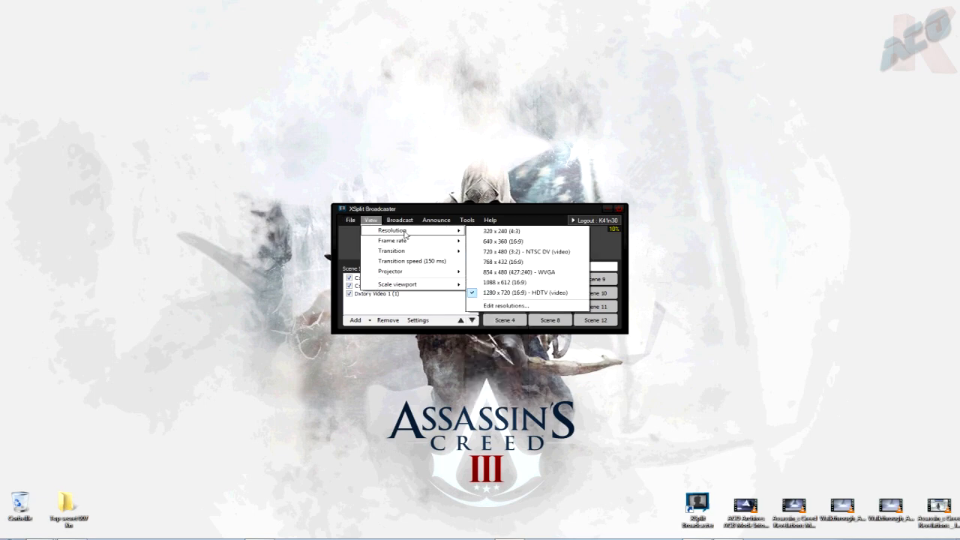
{"action": "left_click", "coordinate": [525, 284]}
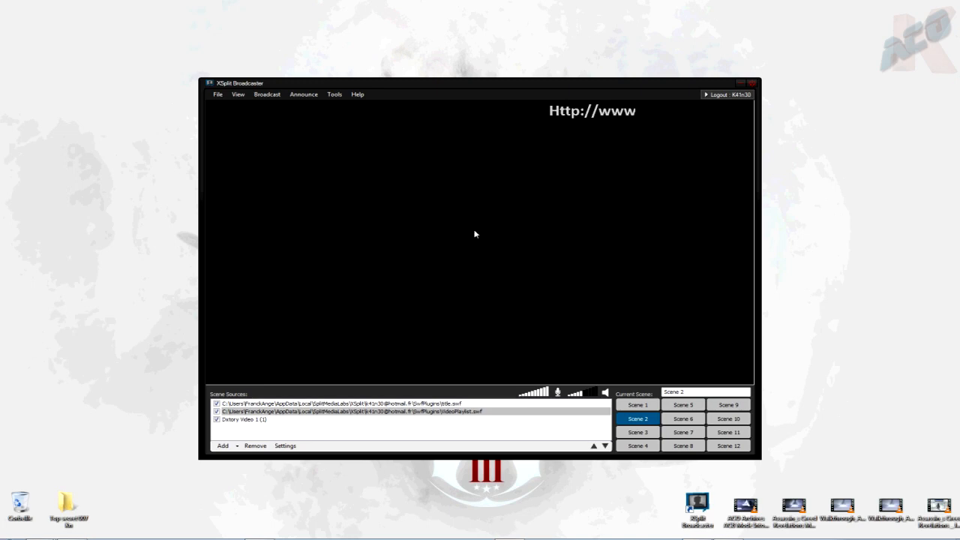
{"action": "left_click", "coordinate": [474, 171]}
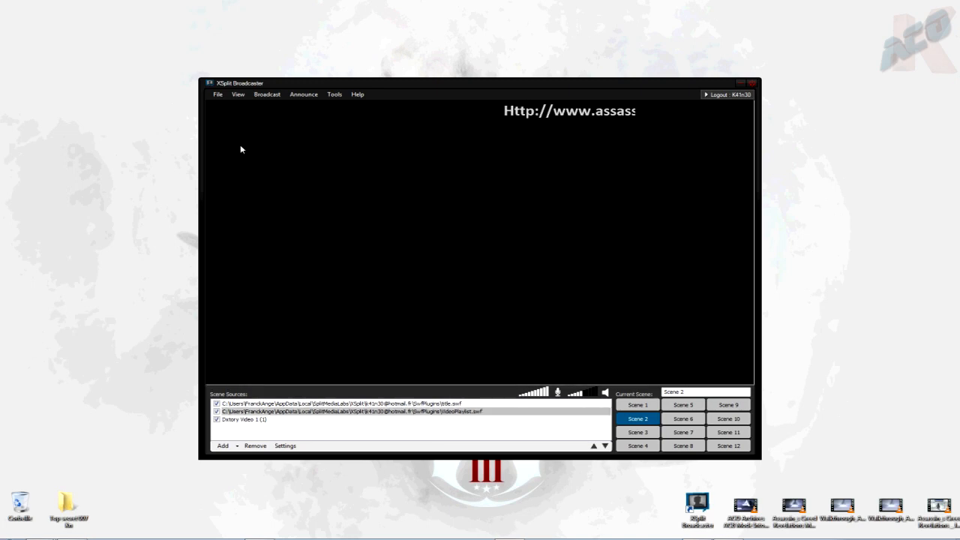
Start the live broadcast on the Own3D - ACOTv channel
{"action": "left_click", "coordinate": [221, 96]}
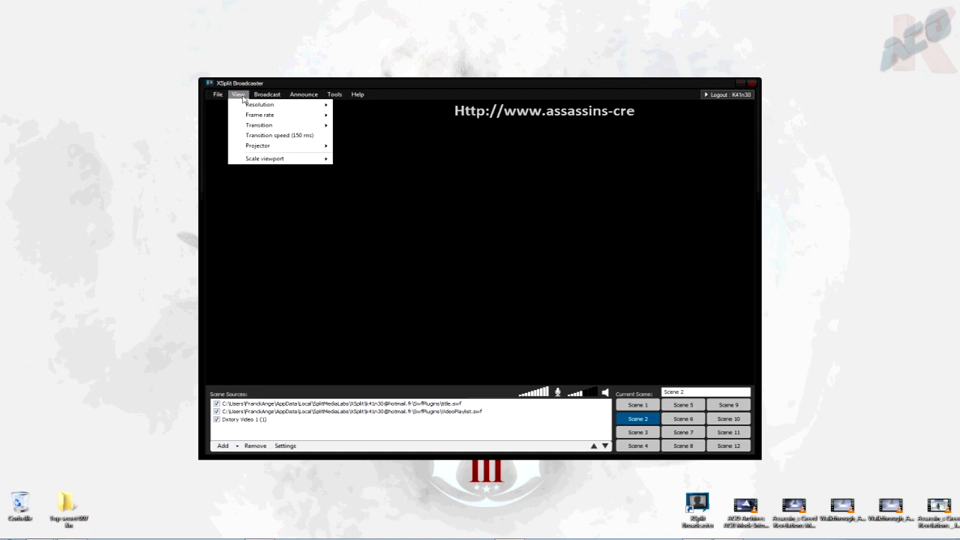
{"action": "mouse_move", "coordinate": [258, 96]}
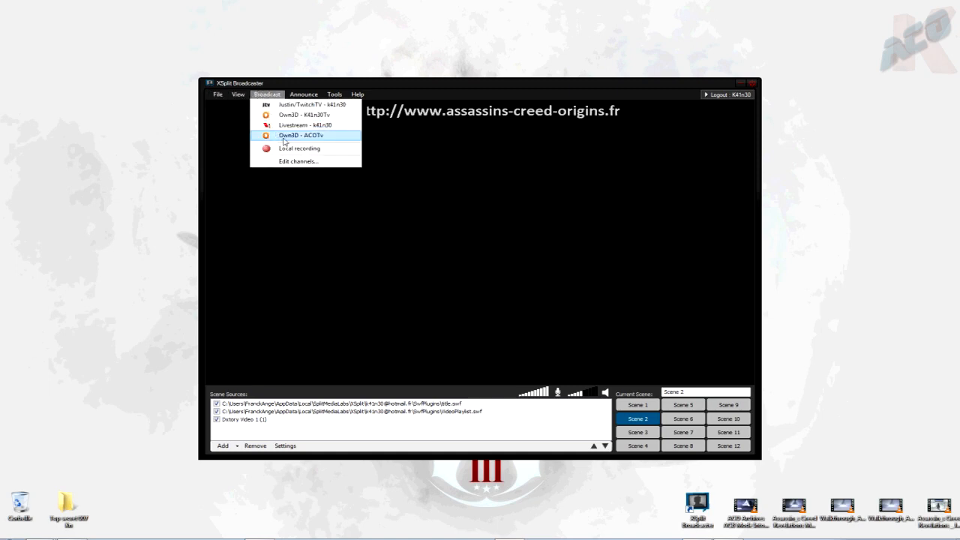
{"action": "left_click", "coordinate": [304, 136]}
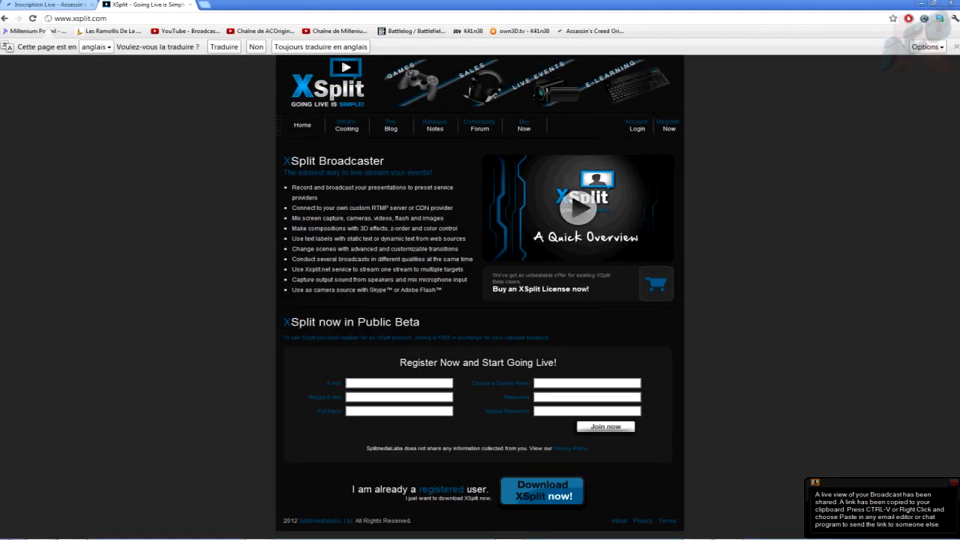
Switch to Chrome, open the ACO Live page of the Assassin's Creed Origins site and play the ACOTv stream
{"action": "left_click", "coordinate": [7, 5]}
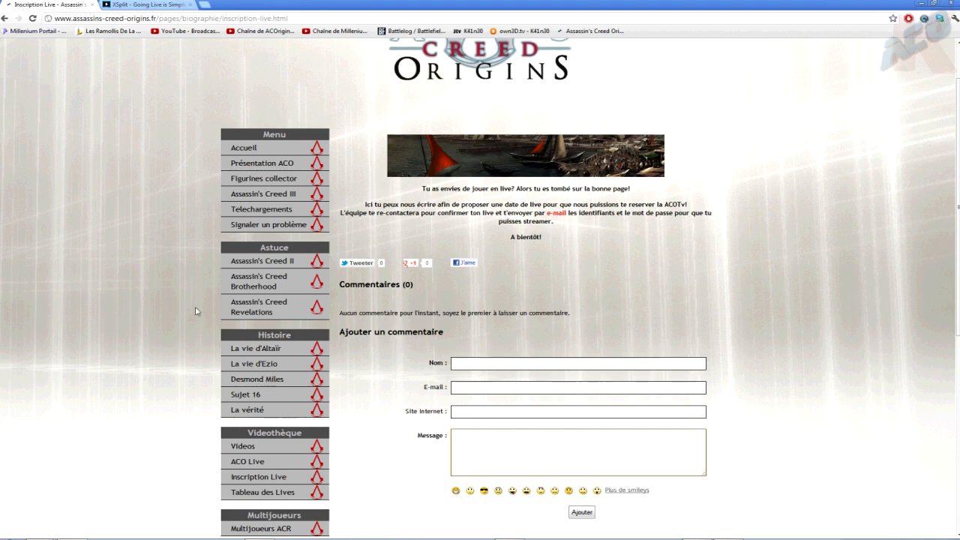
{"action": "left_click", "coordinate": [287, 461]}
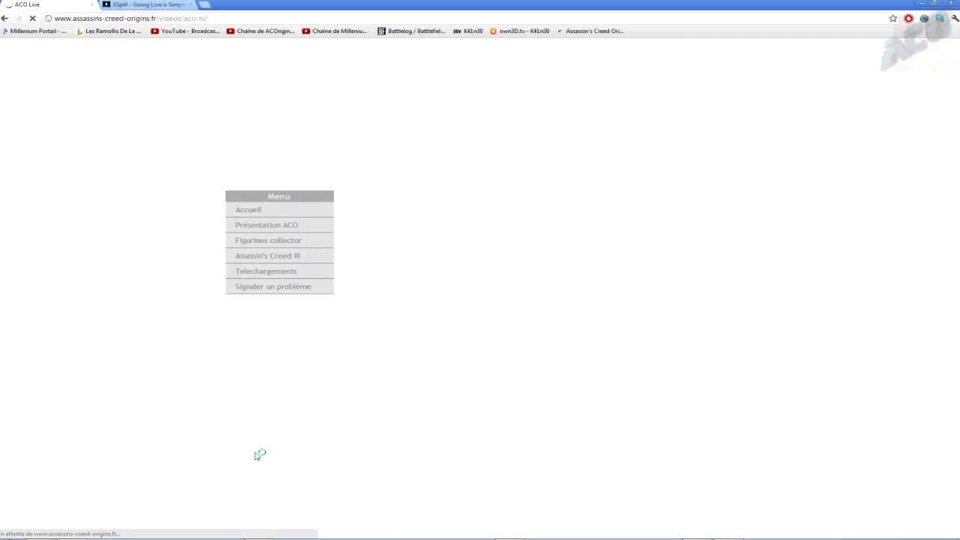
{"action": "scroll", "coordinate": [676, 225], "scroll_direction": "down", "scroll_amount": 3}
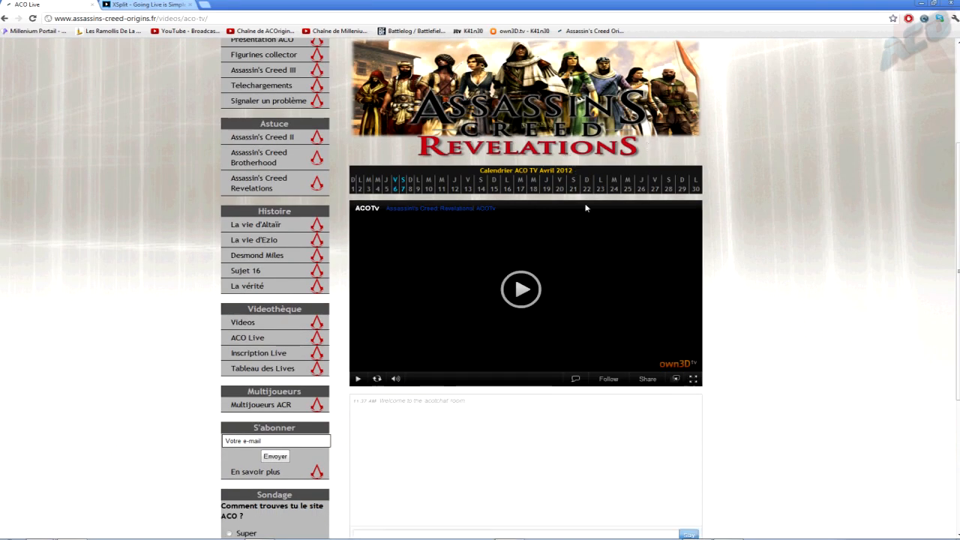
{"action": "left_click", "coordinate": [515, 291]}
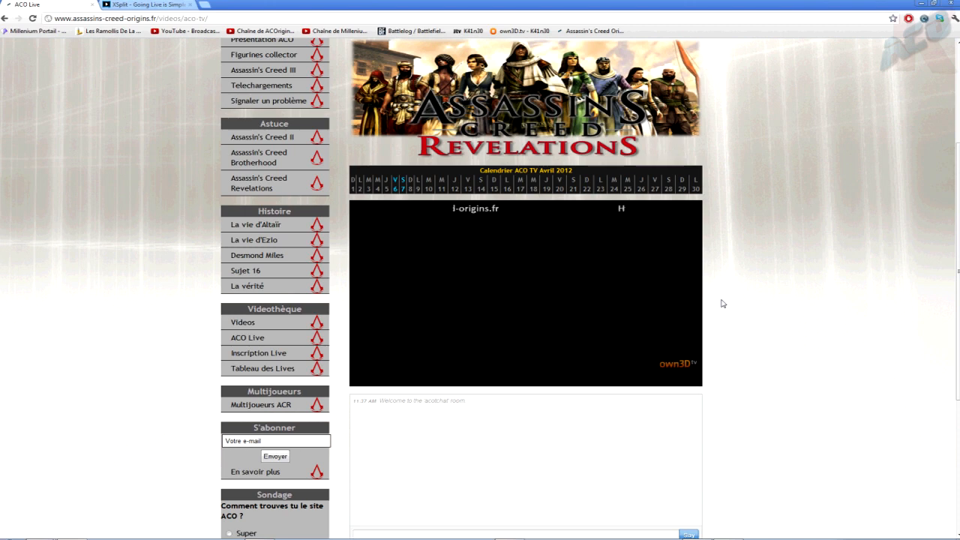
{"action": "mouse_move", "coordinate": [408, 368]}
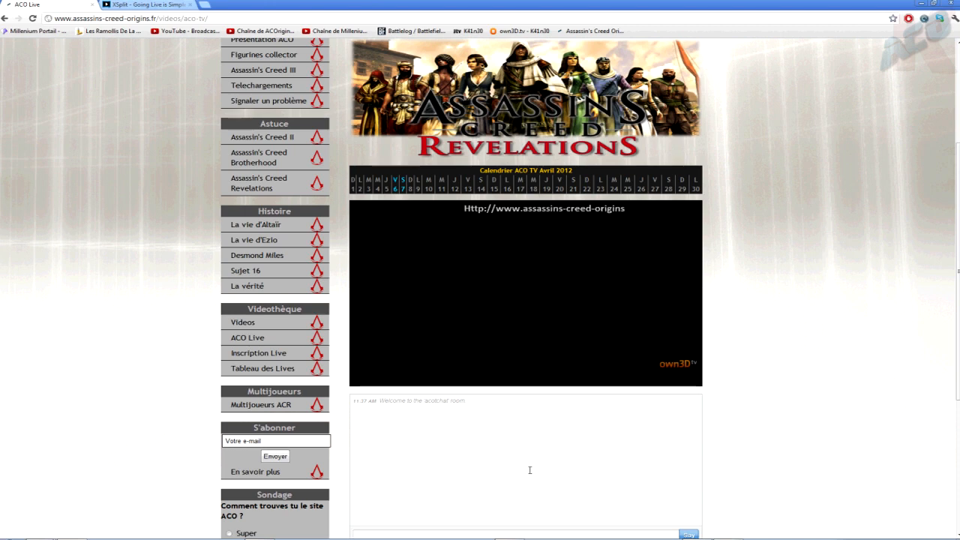
Switch back to XSplit Broadcaster and stop the Own3D - ACOTv broadcast
{"action": "left_click", "coordinate": [57, 539]}
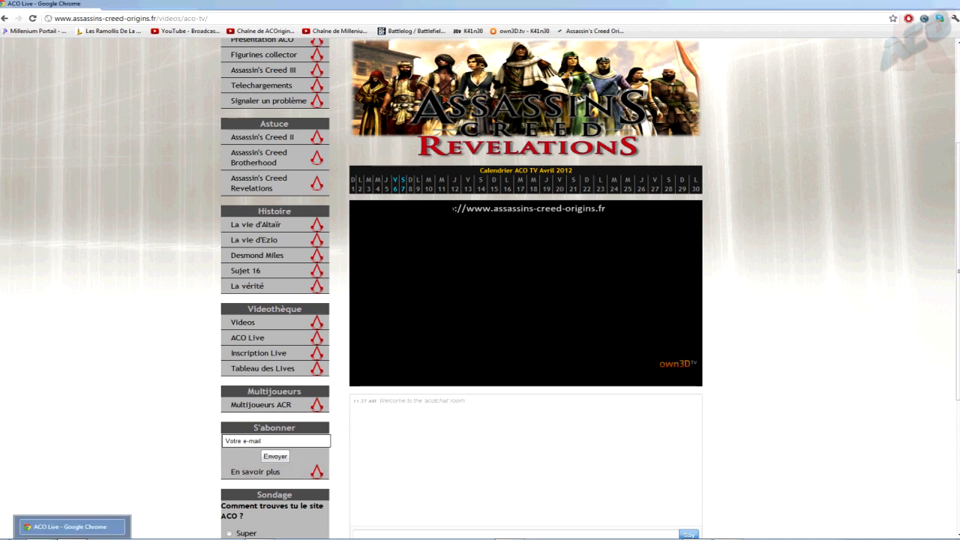
{"action": "left_click", "coordinate": [266, 95]}
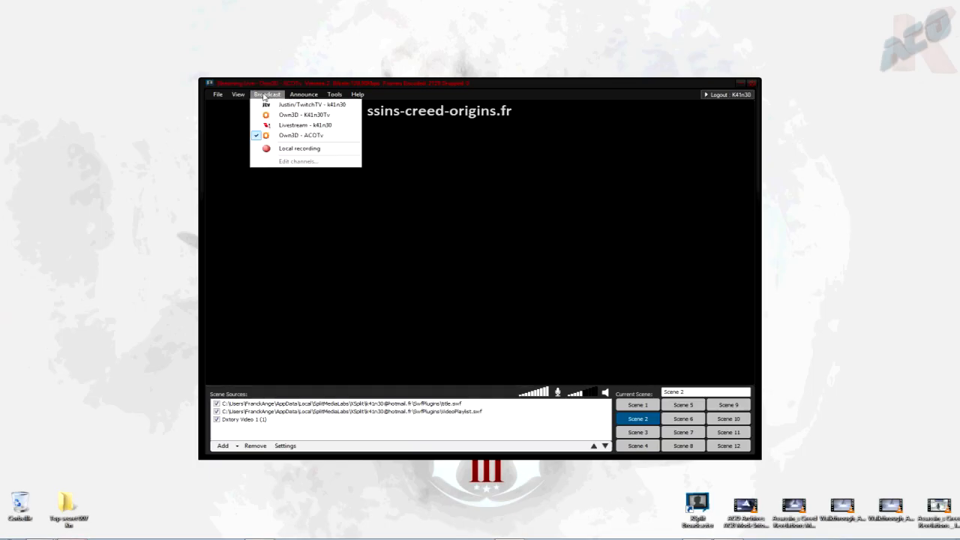
{"action": "left_click", "coordinate": [281, 135]}
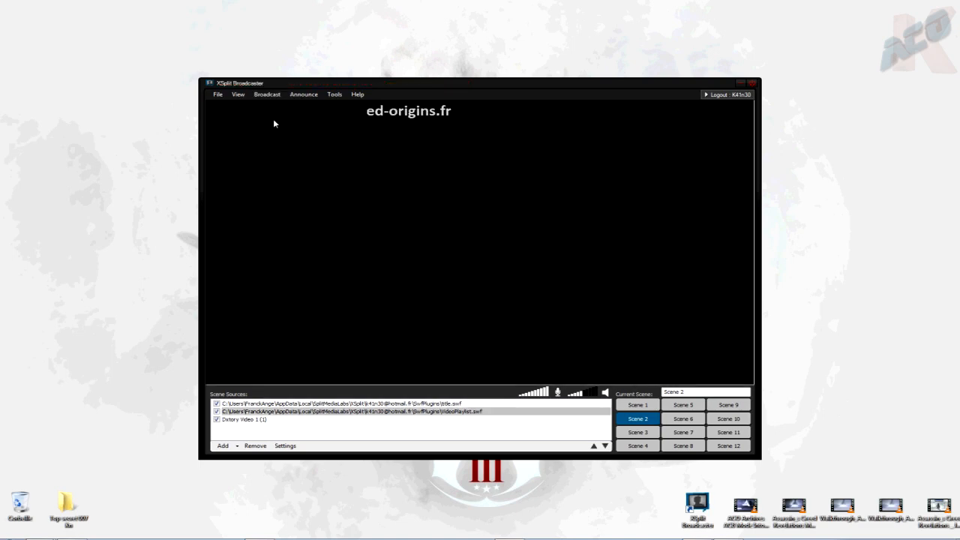